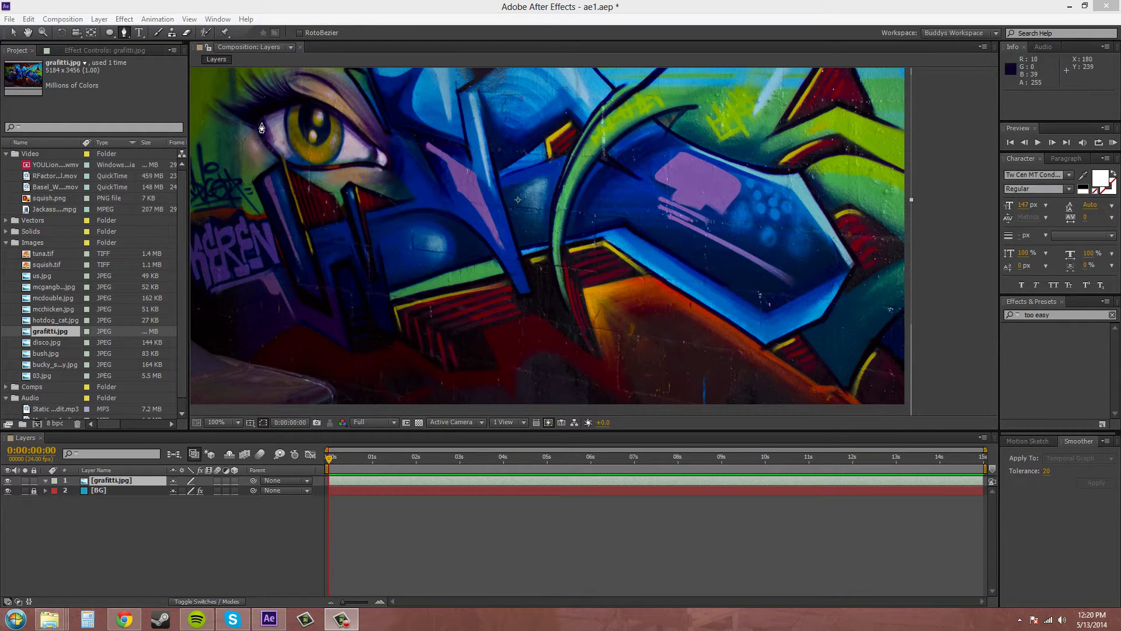
Start a Pen tool mask on the grafitti.jpg layer at the corner where the blue shape meets the yellow-edged stripes.
click(124, 33)
click(122, 34)
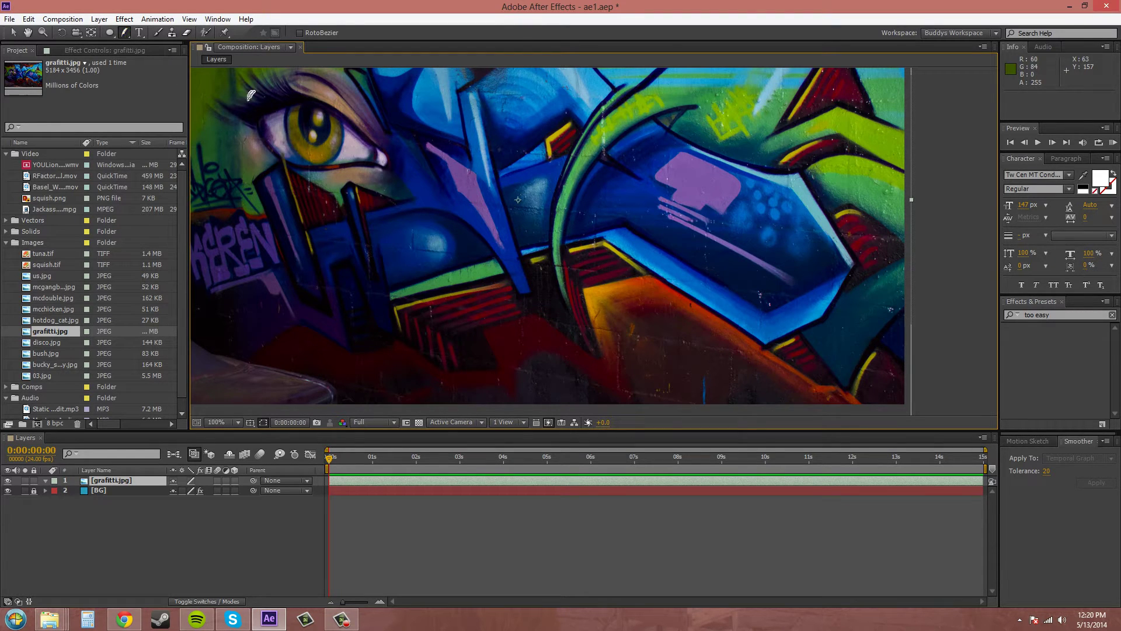
click(126, 34)
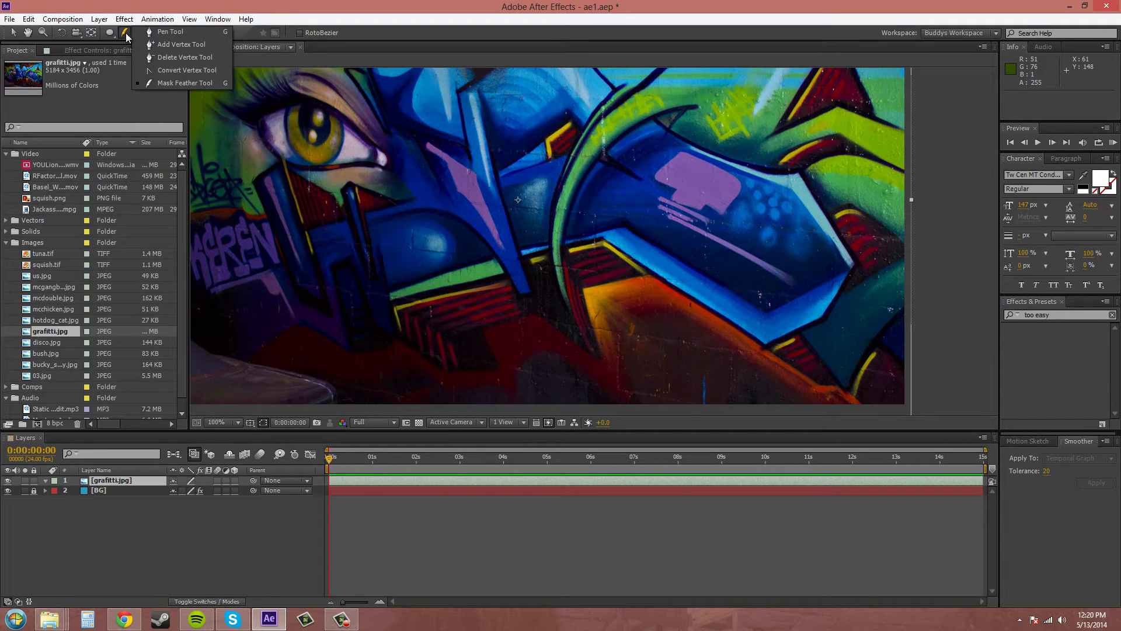
click(180, 32)
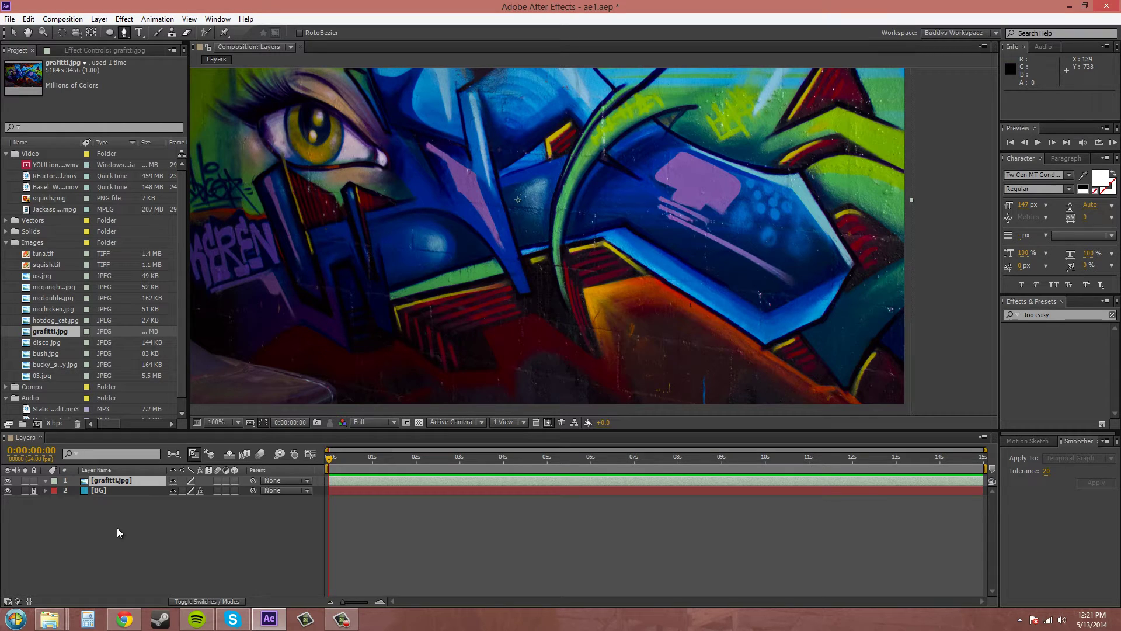
click(114, 481)
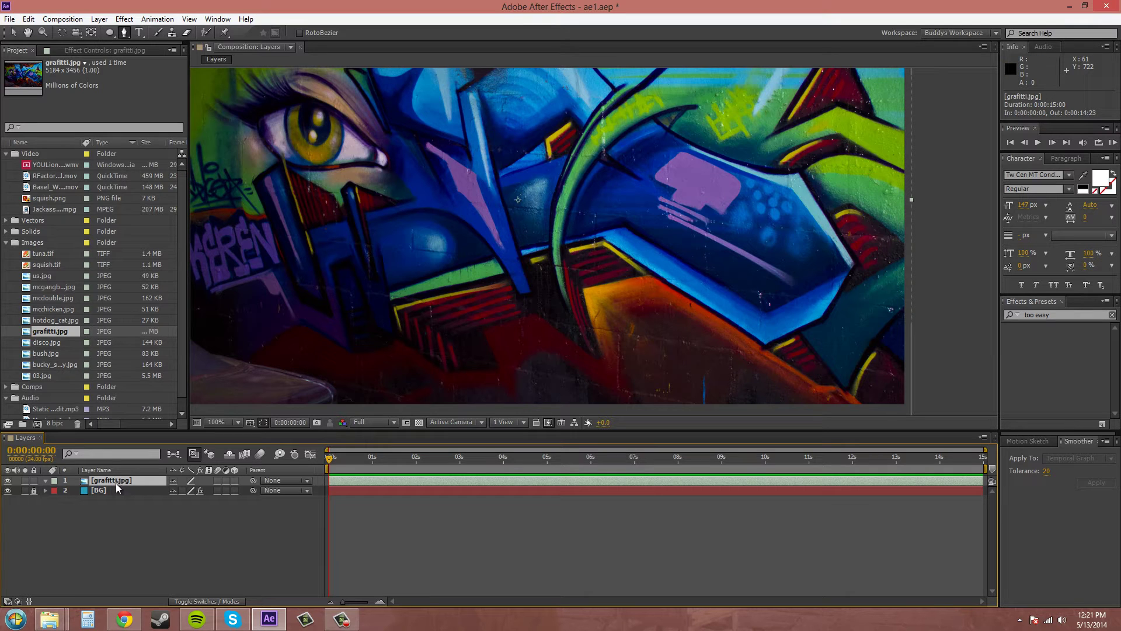
click(603, 241)
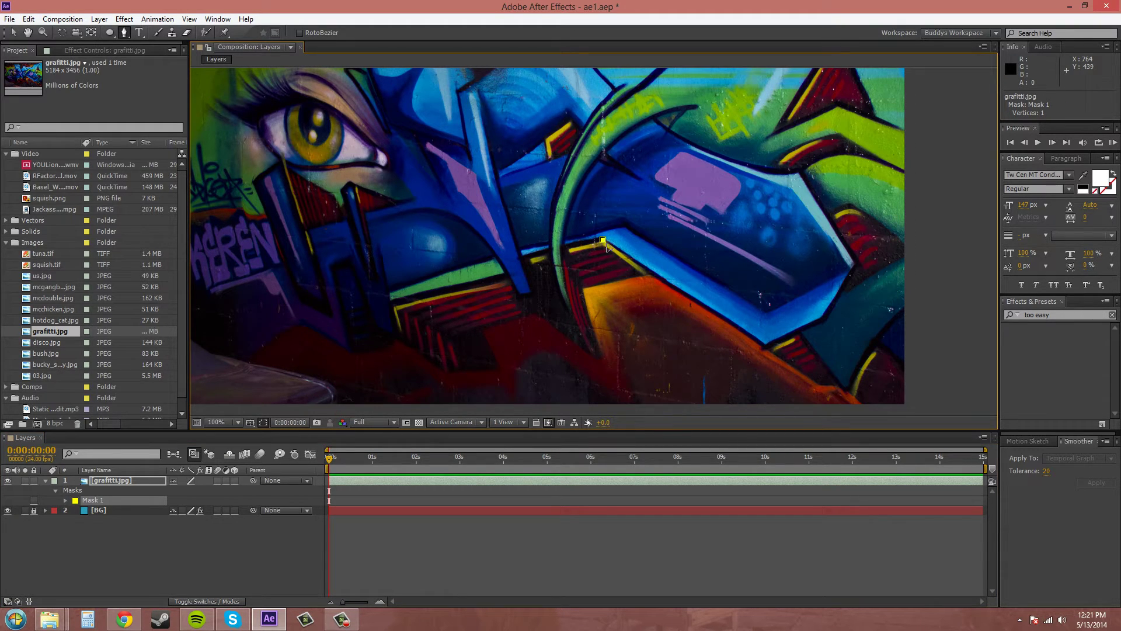
click(763, 349)
drag(764, 348, 810, 344)
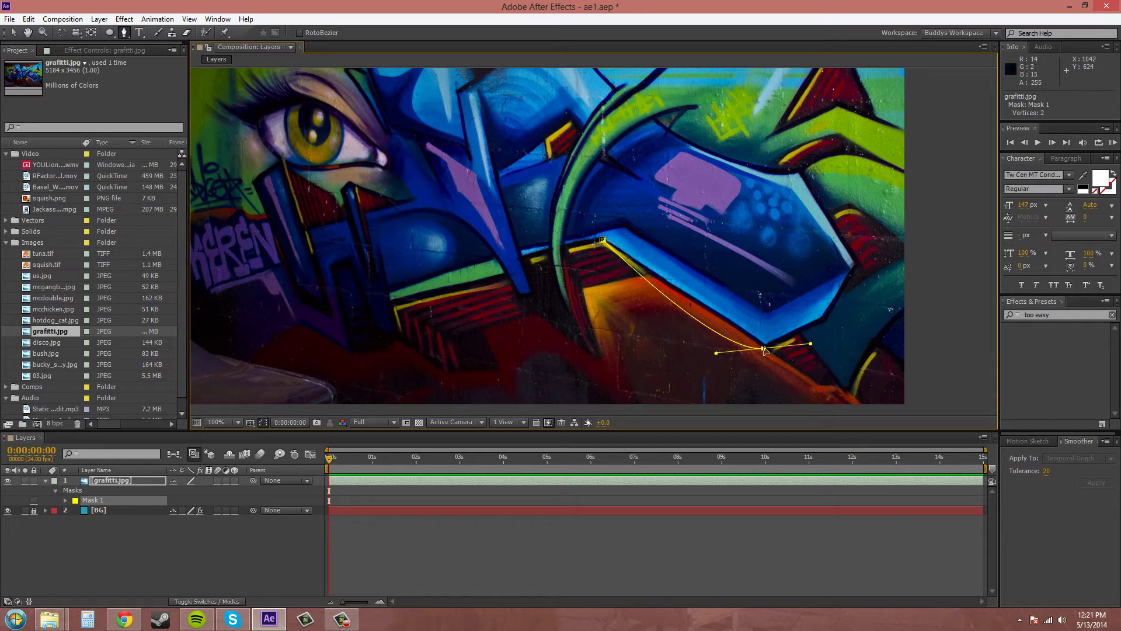
key(ctrl+z)
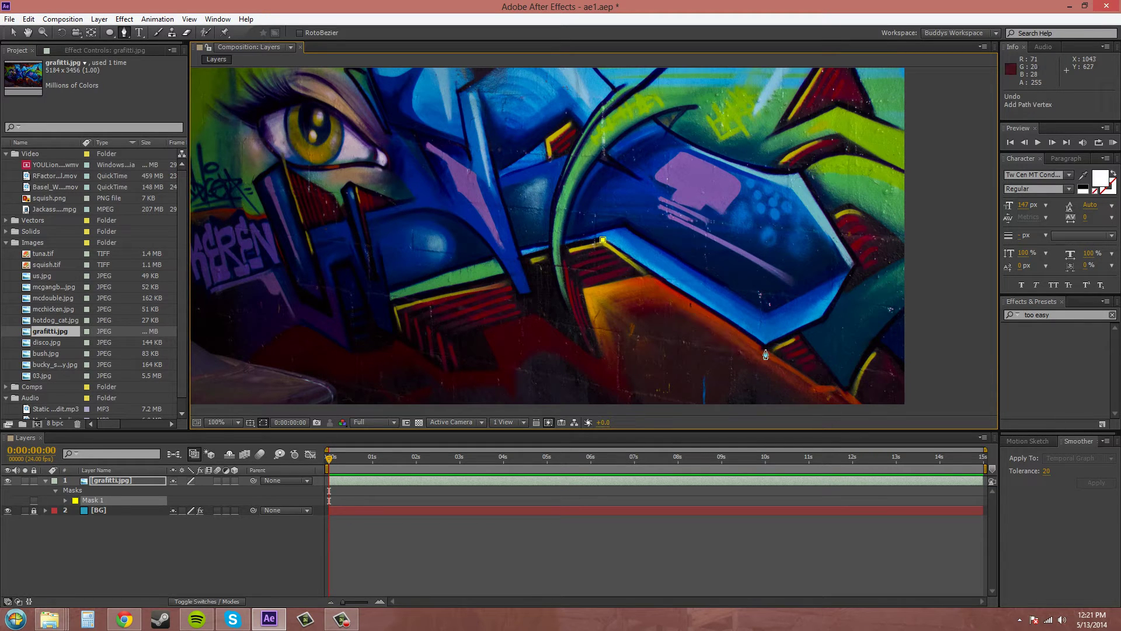
Extend the mask with four straight corner points around the blue shape's lower edge and end to its upper corner.
click(764, 351)
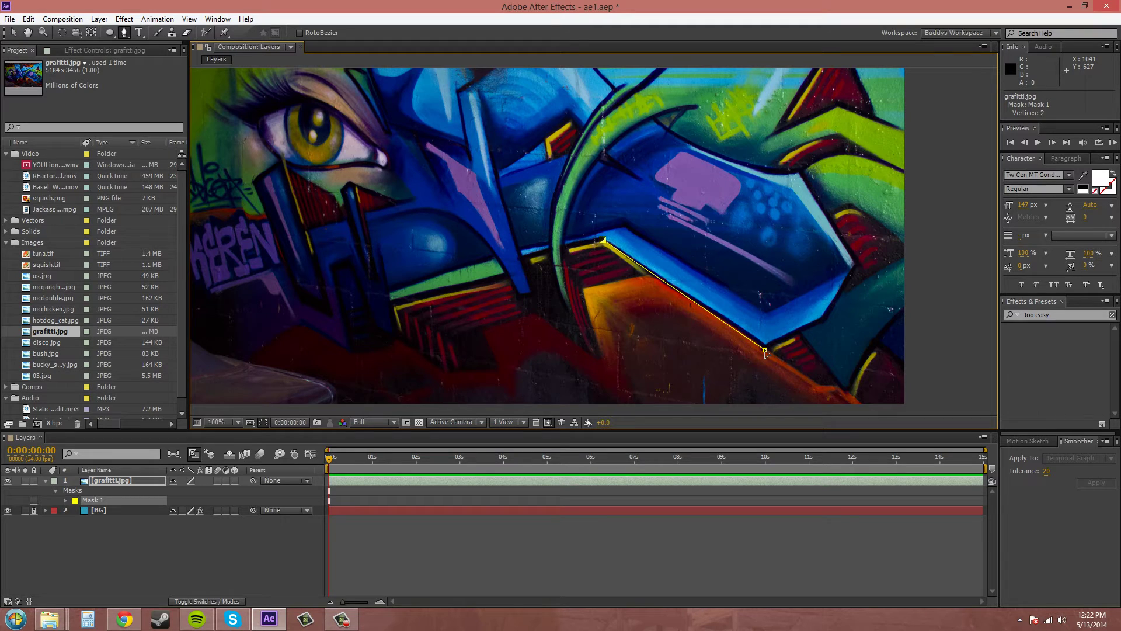
click(823, 323)
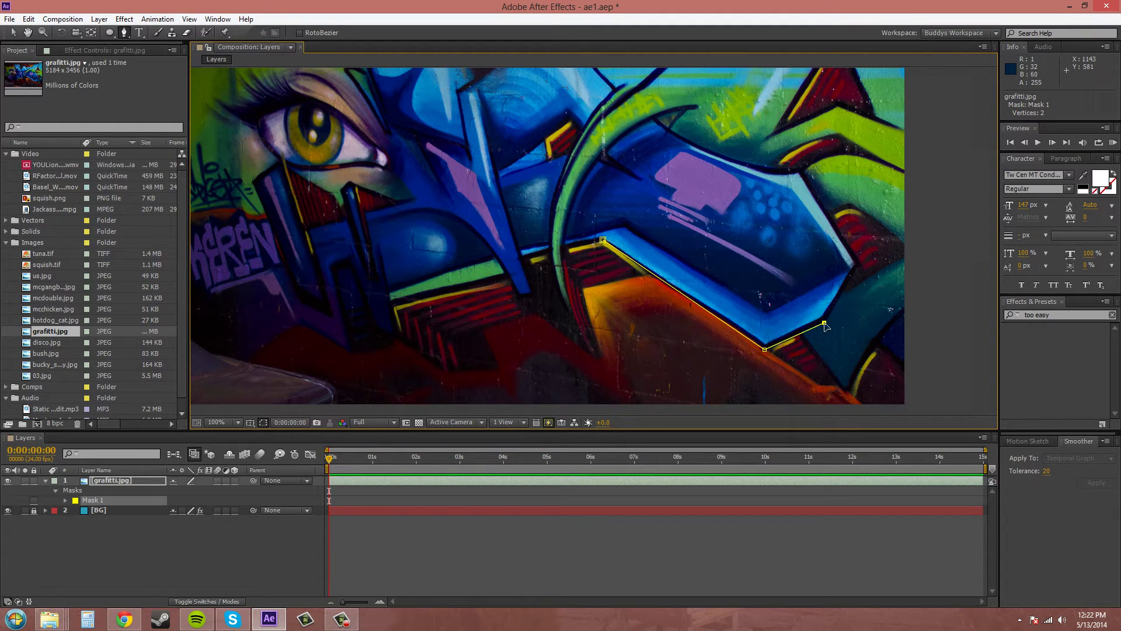
click(859, 265)
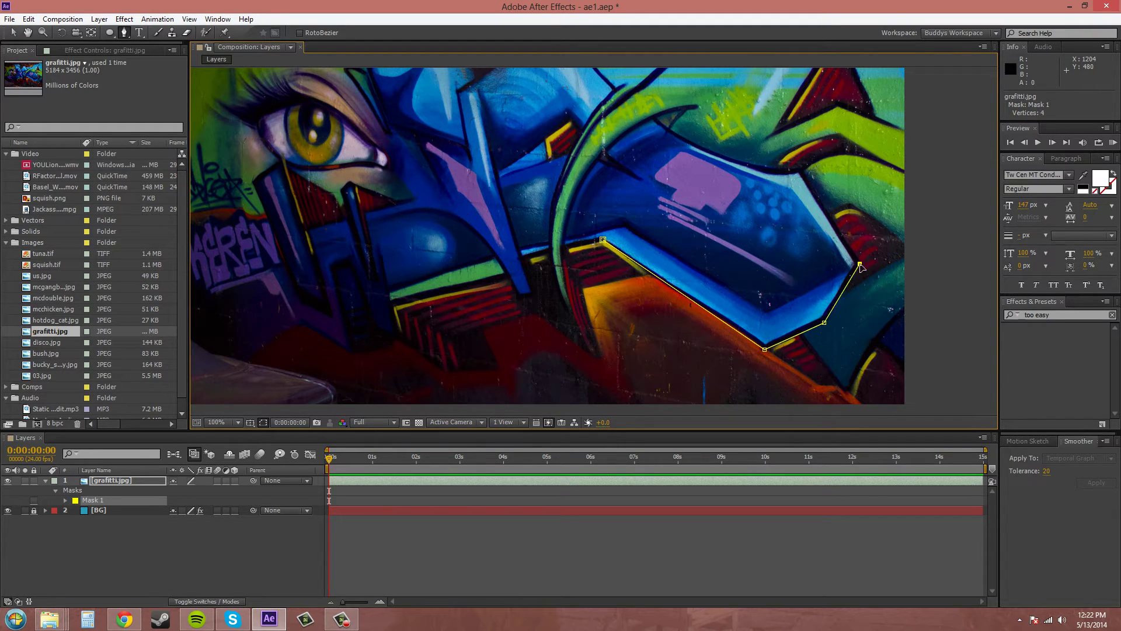
click(801, 170)
click(783, 169)
drag(752, 164, 738, 159)
click(718, 153)
drag(669, 127, 657, 120)
drag(612, 82, 601, 69)
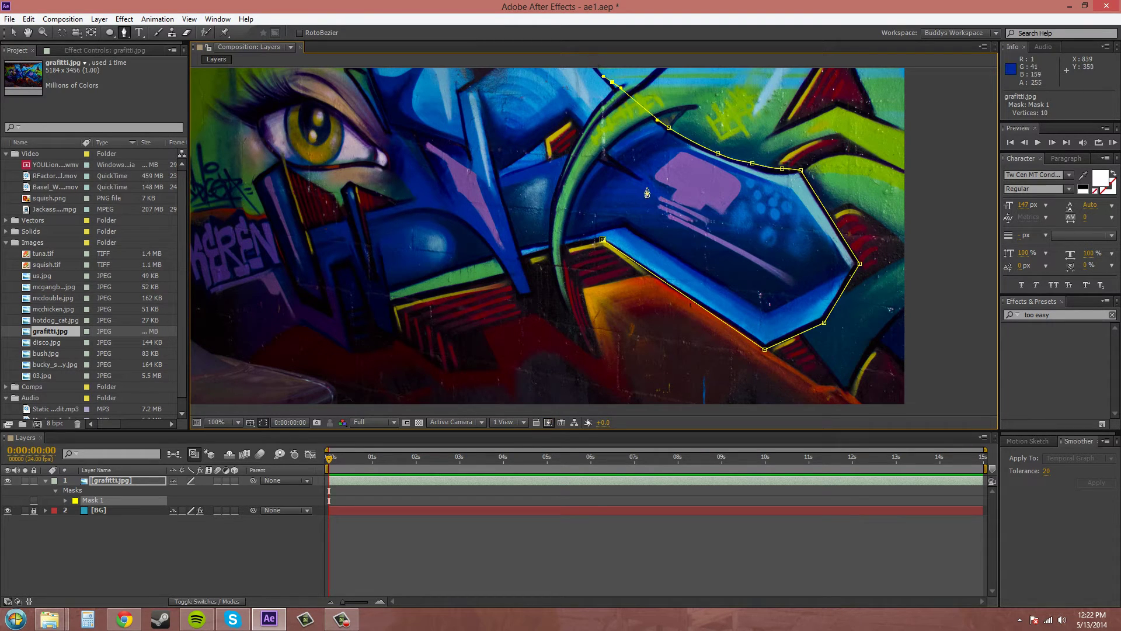
key(ctrl+z)
key(ctrl+z)
key(ctrl+z)
key(ctrl+z)
key(ctrl+z)
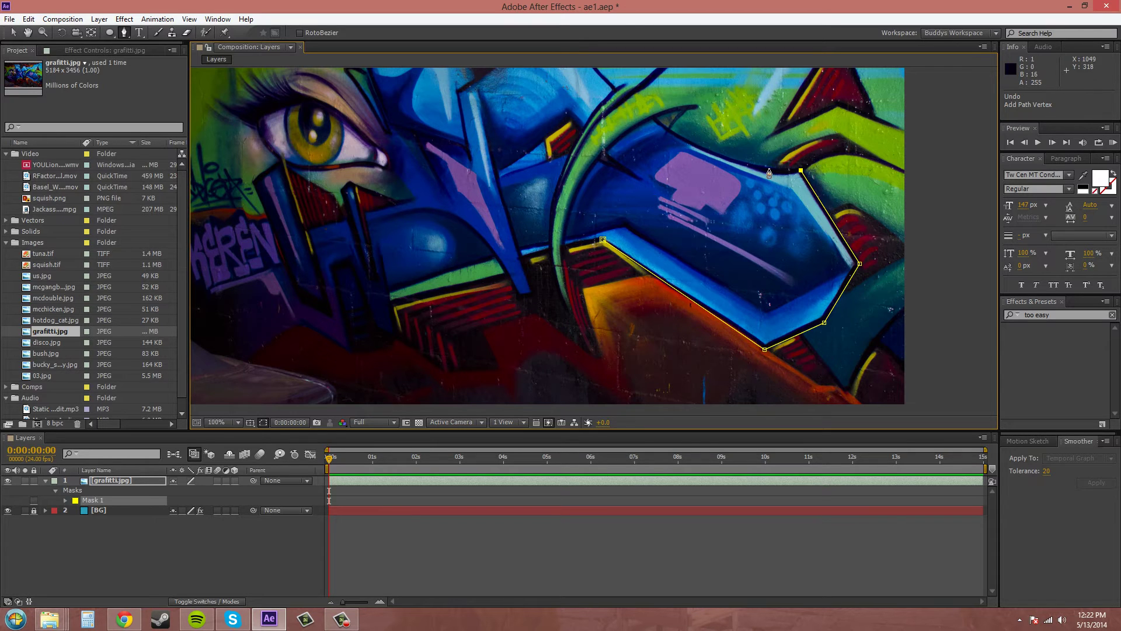
Add two curved mask points along the blue shape's upper edge, from its upper corner to the green arc.
drag(772, 168, 765, 166)
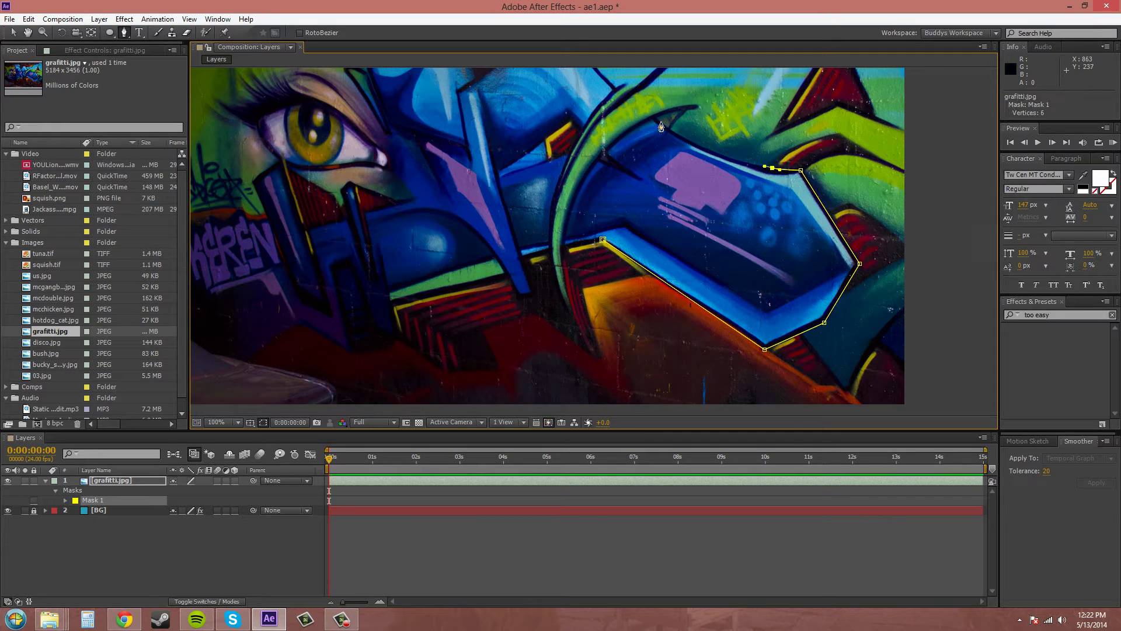
drag(656, 118, 622, 90)
click(621, 90)
double_click(595, 69)
key(ctrl+z)
drag(598, 171, 668, 311)
key(ctrl+z)
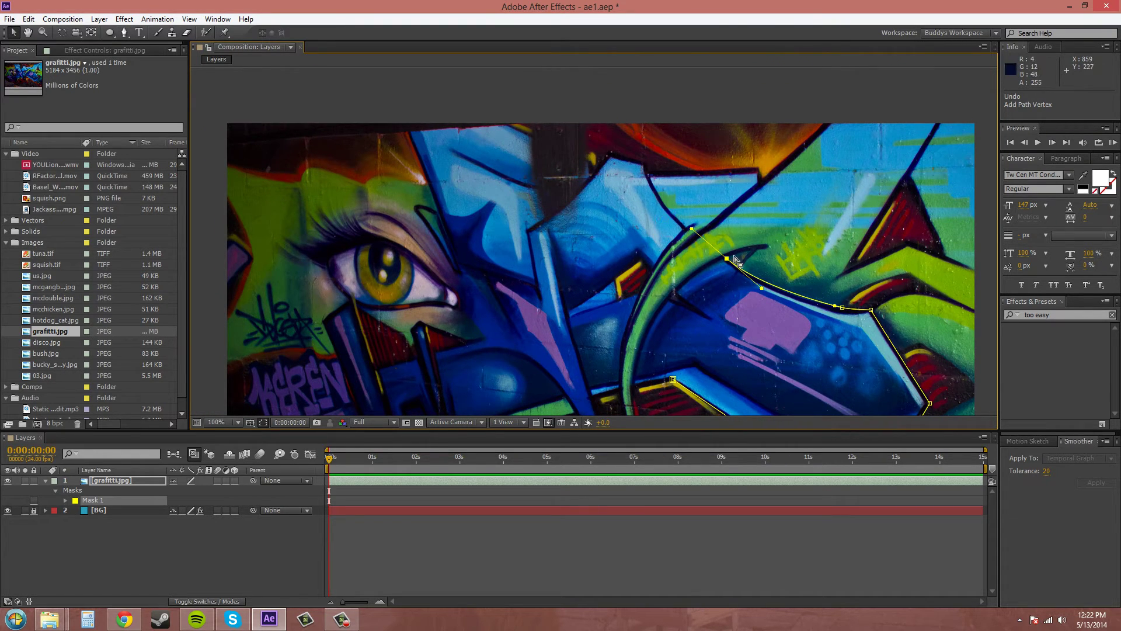
Continue the mask with a curved point near the blue peak and insert an extra vertex adjusted onto the dark outline.
click(124, 33)
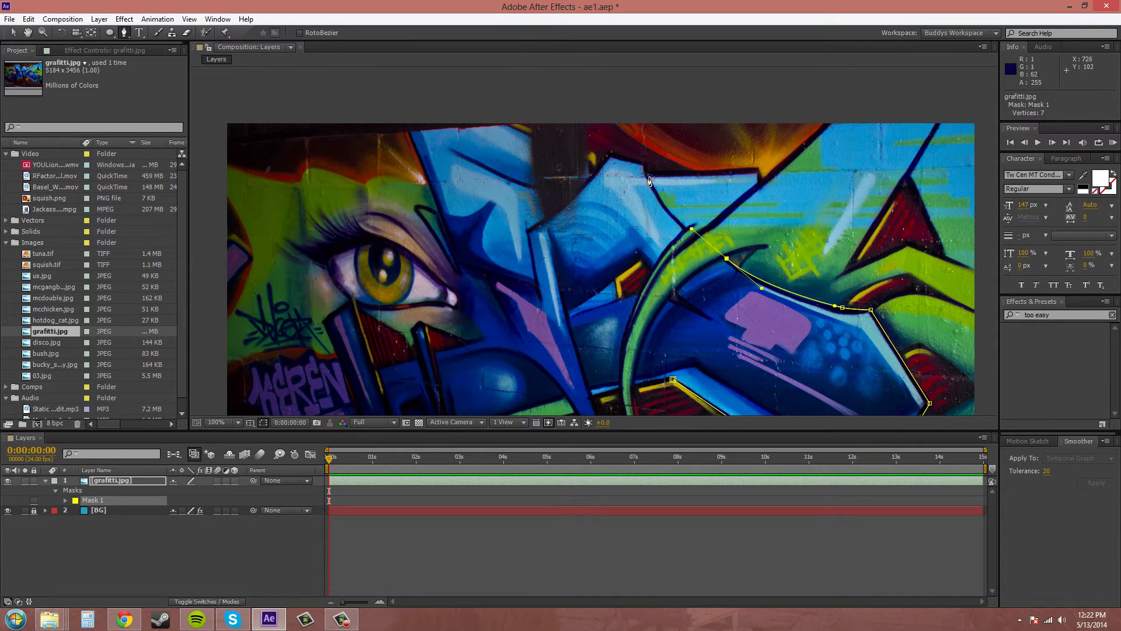
mouse_move(646, 170)
mouse_down()
mouse_move(635, 135)
mouse_move(646, 165)
mouse_up()
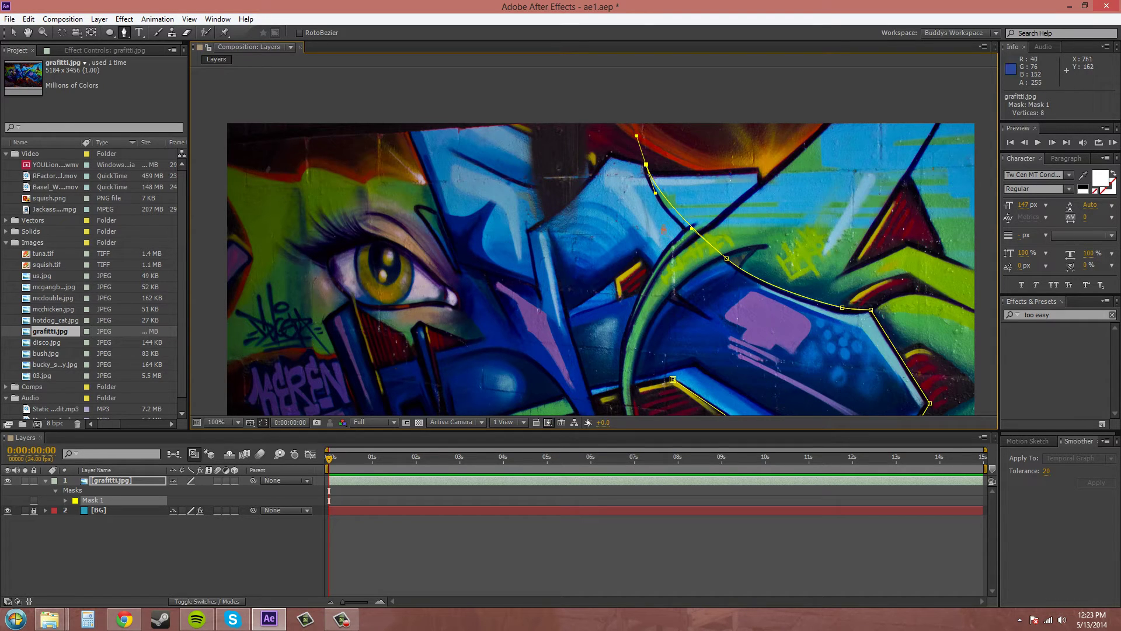
click(676, 213)
drag(676, 217, 675, 217)
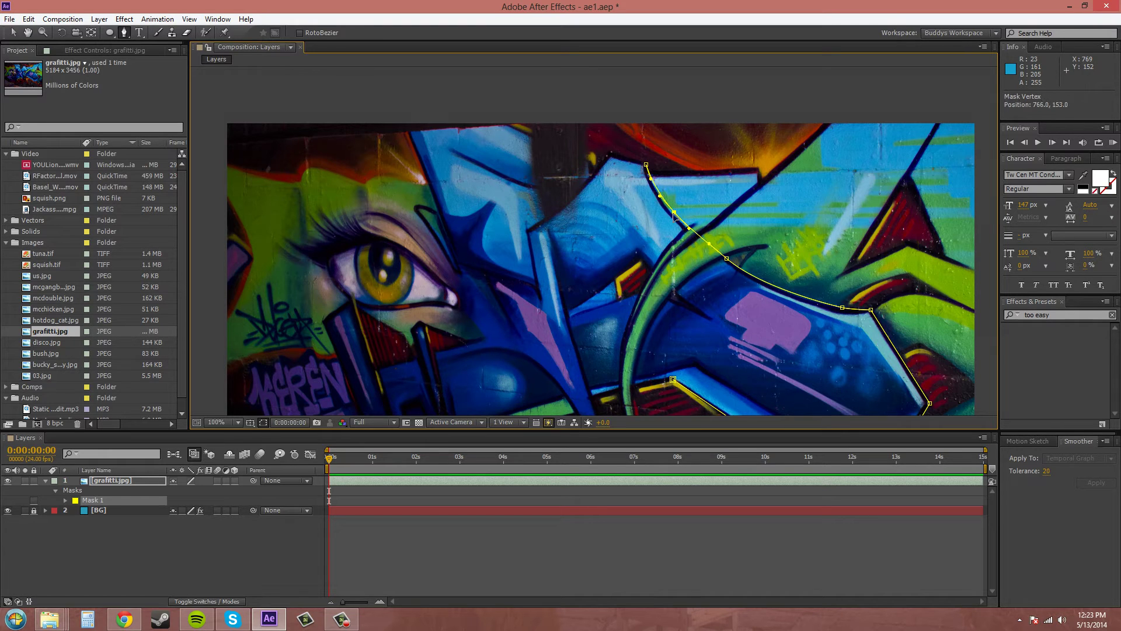
drag(674, 215, 672, 215)
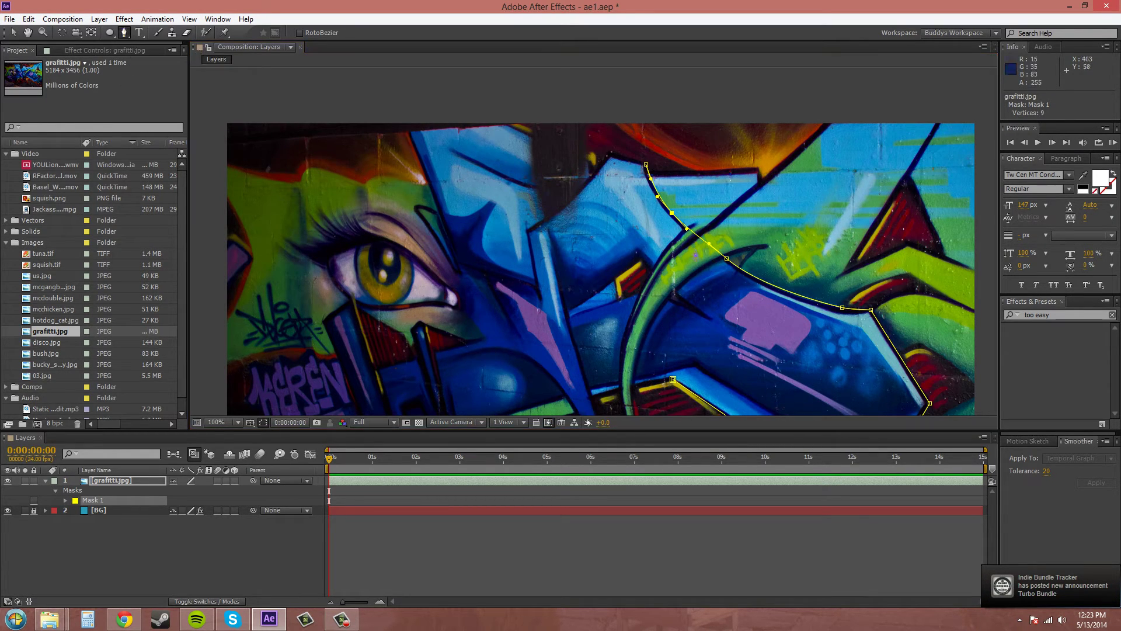
click(712, 297)
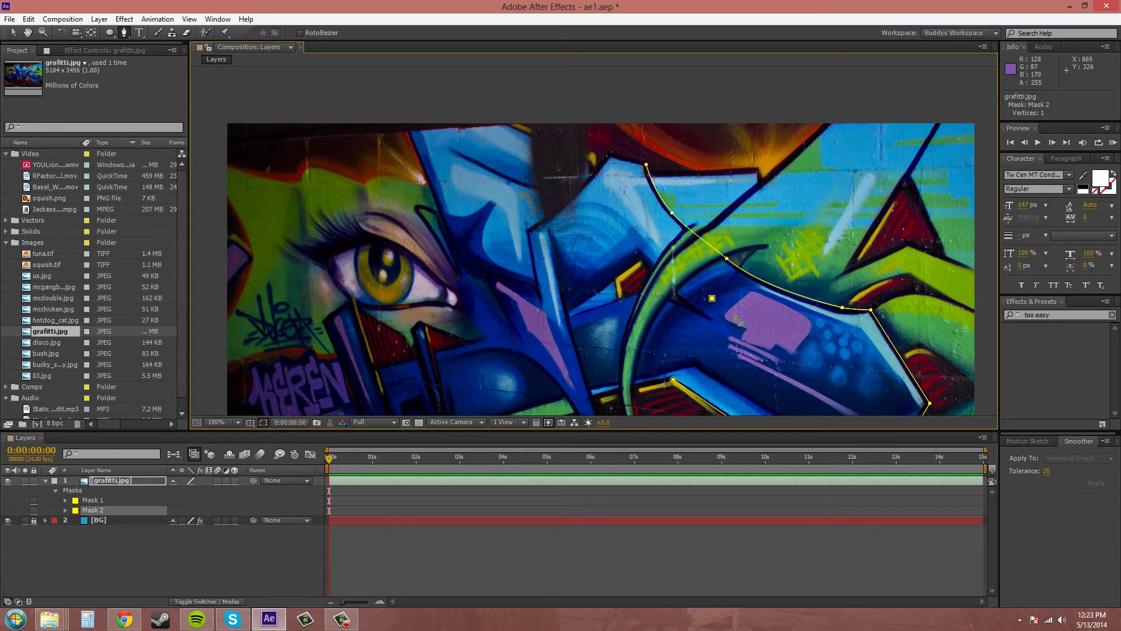
key(ctrl+z)
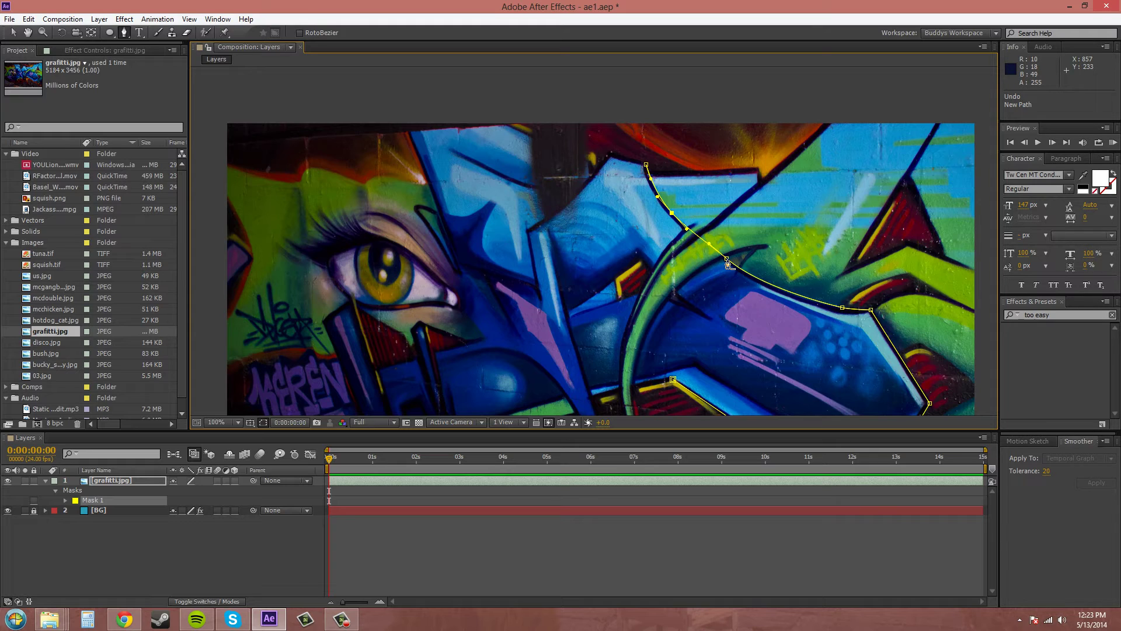
click(727, 260)
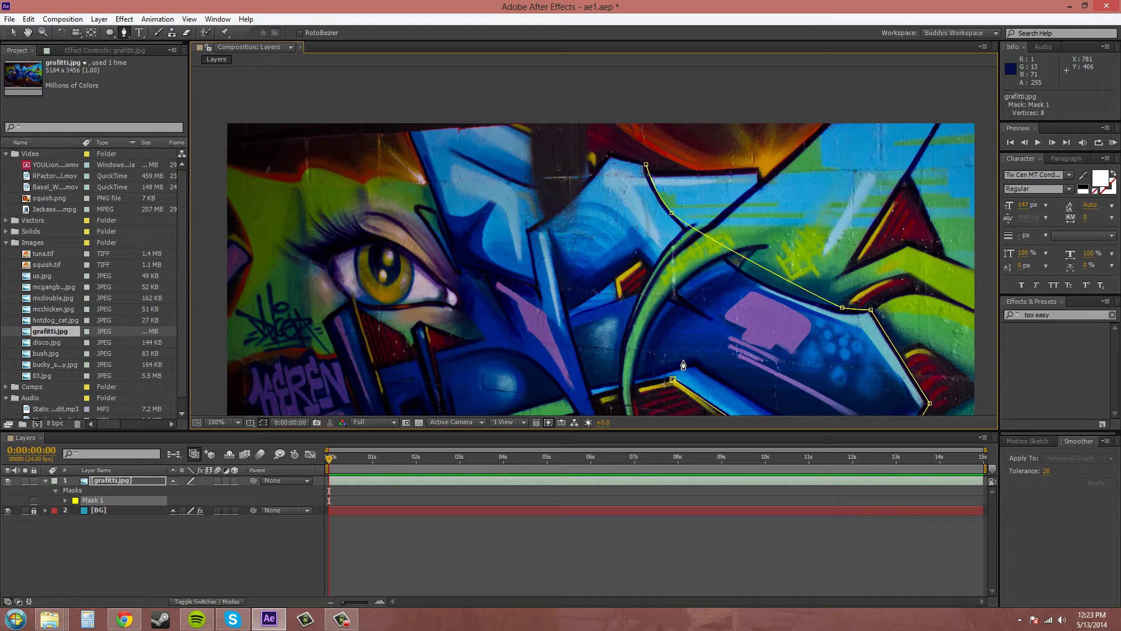
key(ctrl+z)
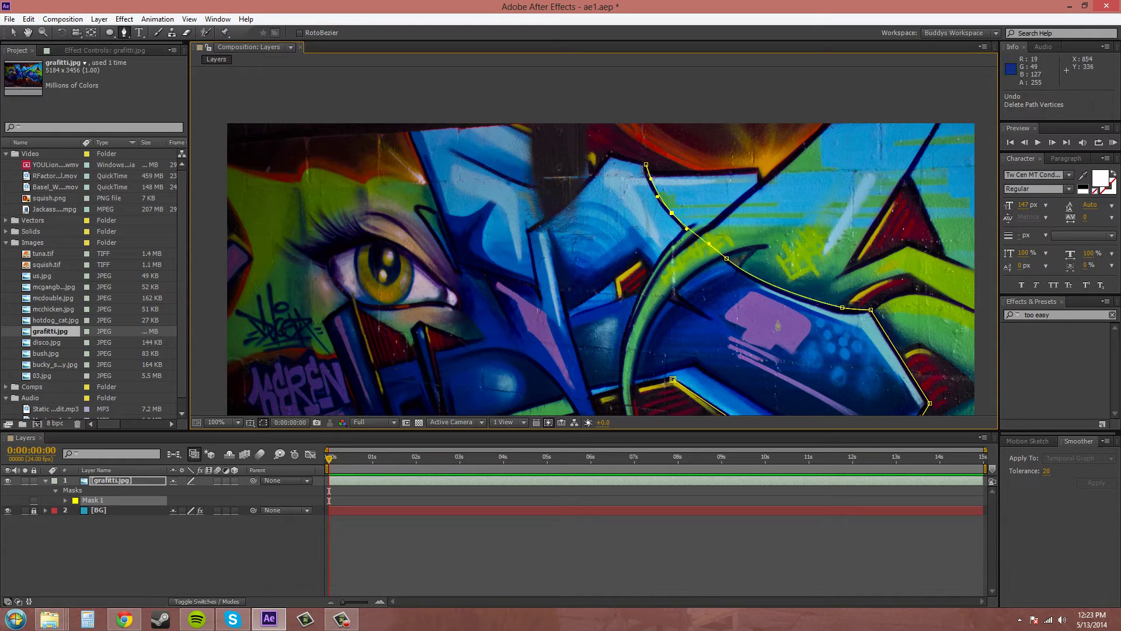
Adjust the mask vertex at the blue shape's rightmost corner to fit the dark outline.
drag(805, 361, 601, 255)
scroll(713, 315, up, 5)
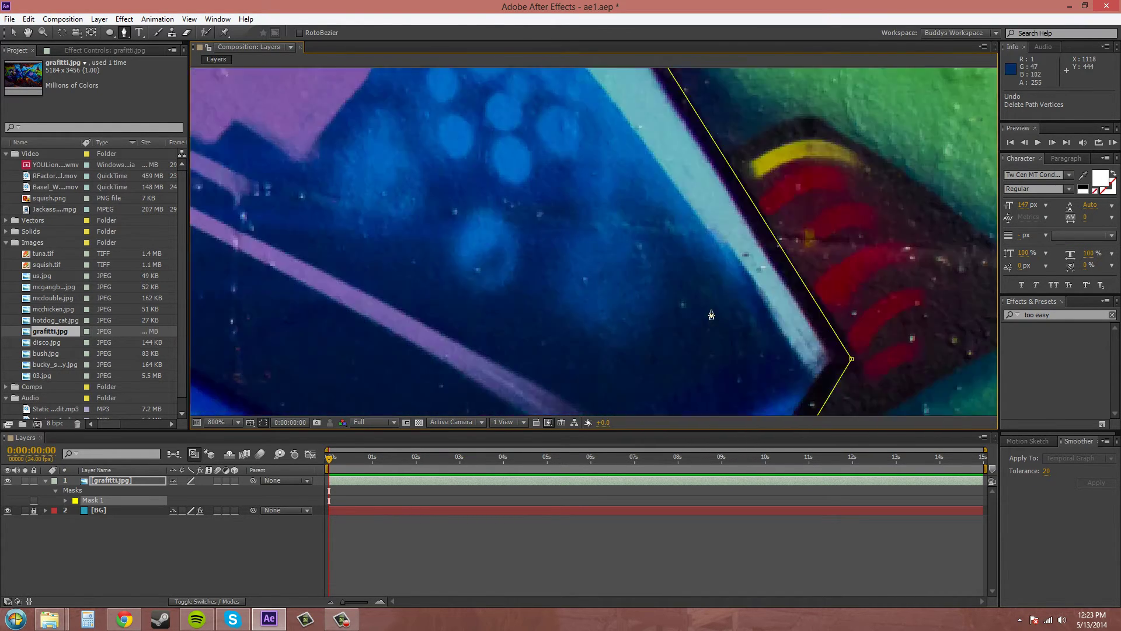
drag(658, 310, 295, 255)
scroll(613, 321, down, 1)
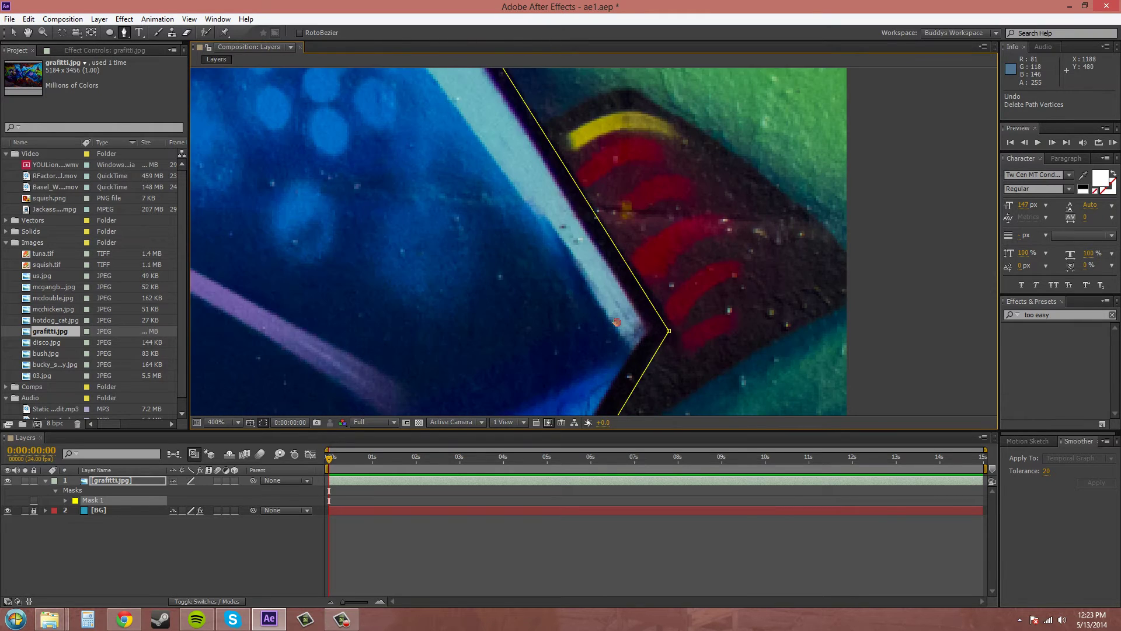
drag(613, 320, 581, 301)
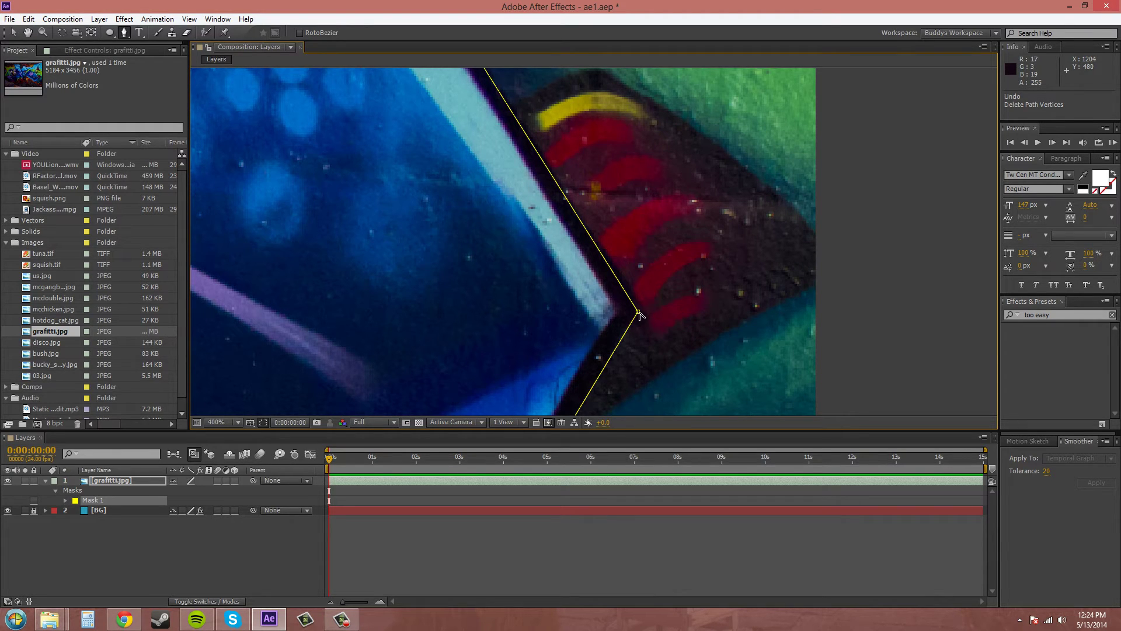
drag(638, 312, 637, 294)
Examine up close how the mask path follows the dark outline along the blue shape's lower edge.
mouse_move(690, 319)
mouse_down()
mouse_move(746, 200)
mouse_move(788, 148)
mouse_up()
mouse_move(723, 284)
mouse_down()
mouse_move(736, 245)
mouse_move(788, 188)
mouse_up()
drag(693, 272, 711, 274)
scroll(670, 295, up, 1)
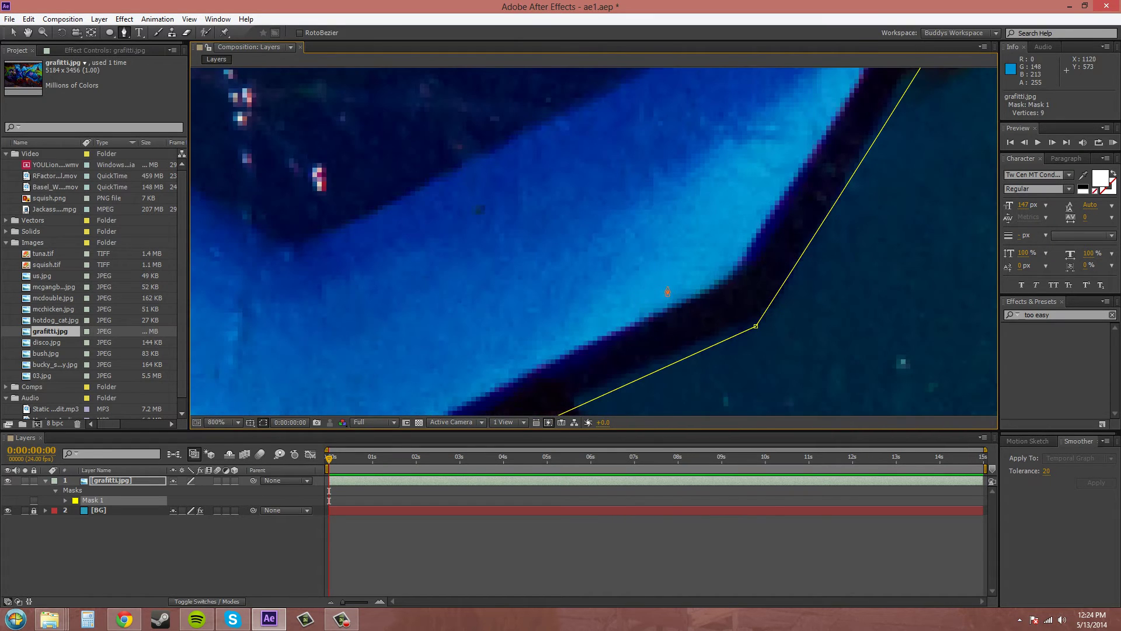
scroll(763, 285, down, 1)
drag(758, 303, 864, 328)
drag(779, 322, 940, 311)
drag(563, 266, 805, 350)
drag(693, 275, 784, 366)
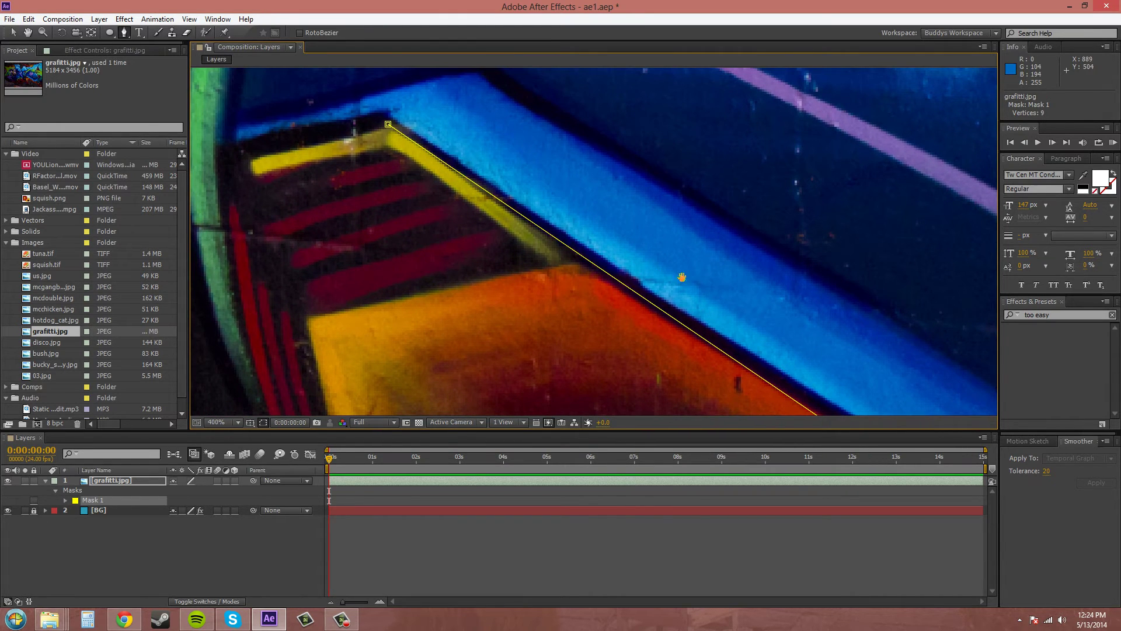
drag(677, 277, 621, 203)
drag(658, 300, 452, 204)
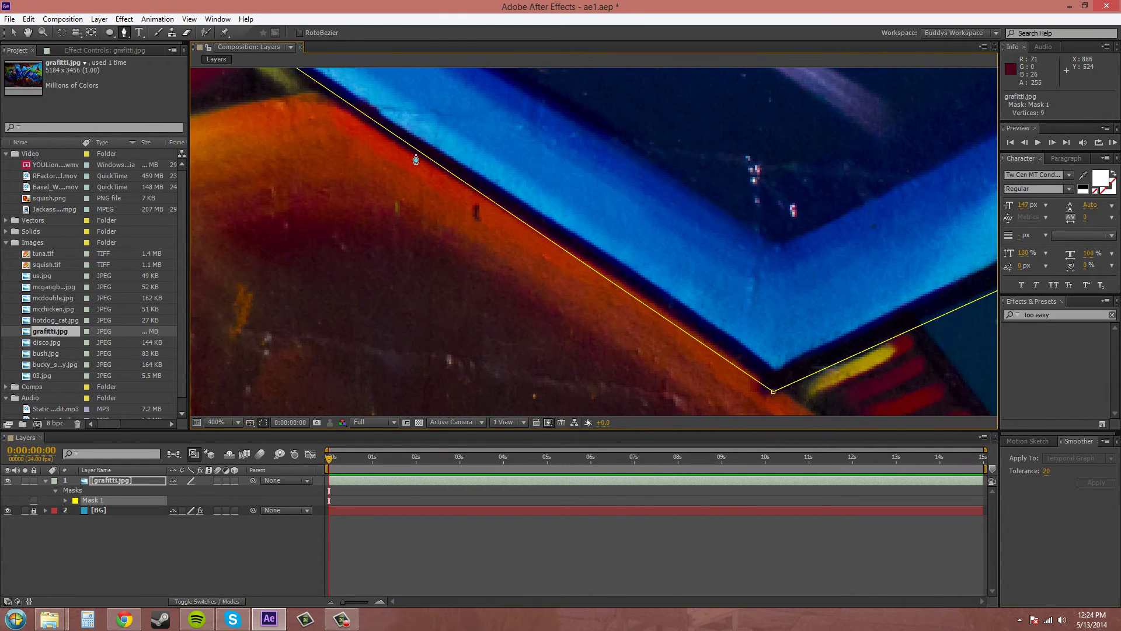
drag(536, 235, 462, 214)
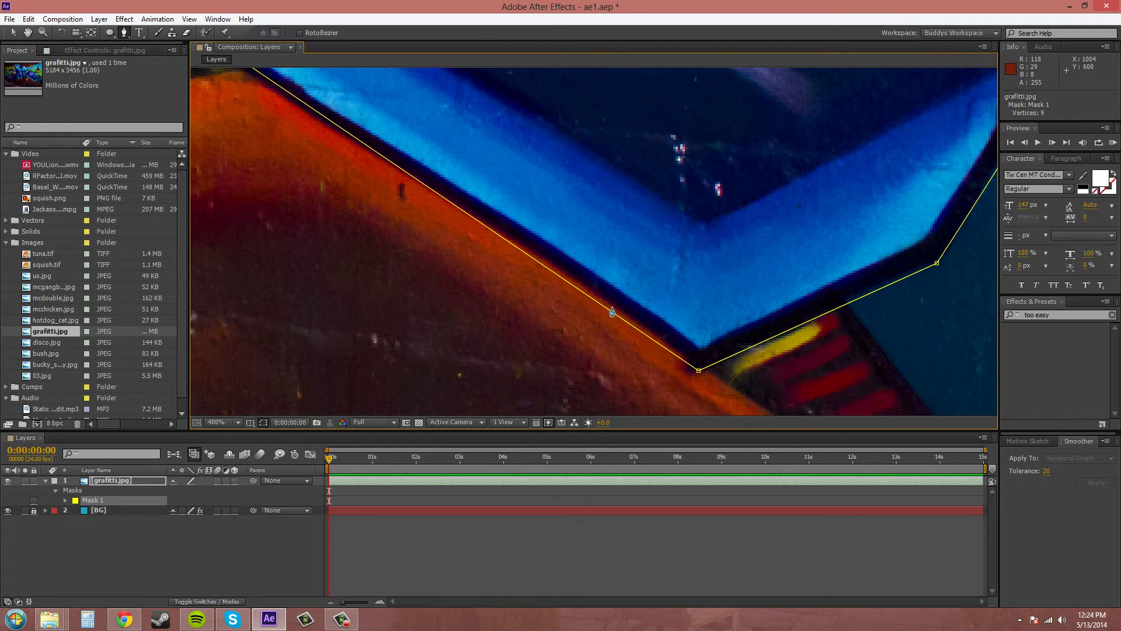
Move the mask vertex at the blue shape's bottom corner inward onto the dark outline.
scroll(680, 350, up, 2)
drag(708, 349, 493, 167)
drag(595, 250, 485, 166)
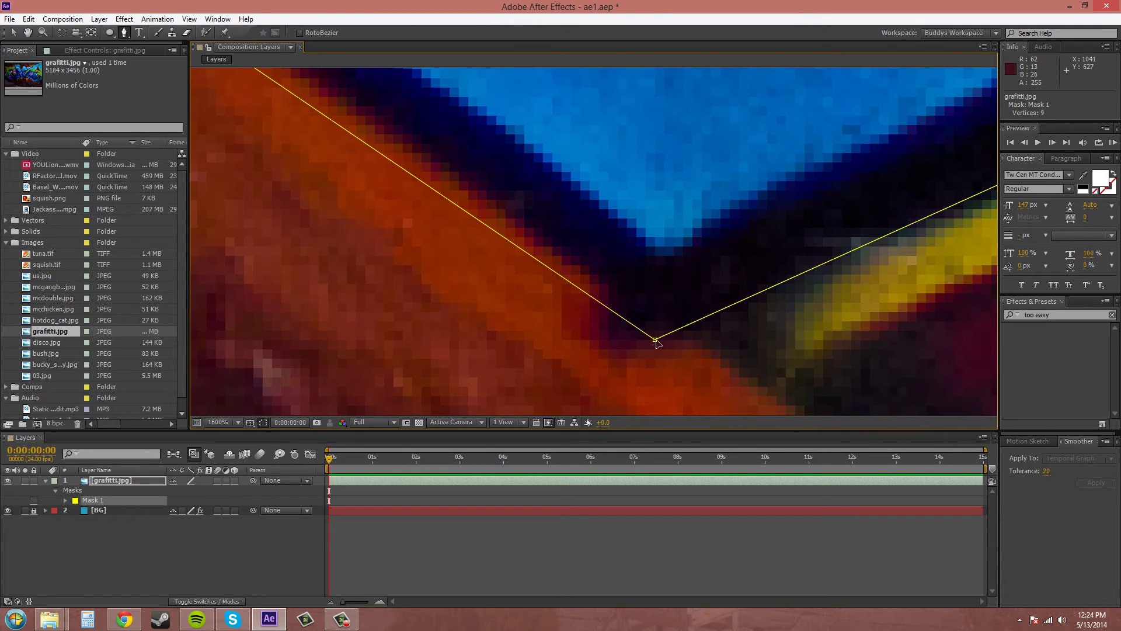
drag(655, 340, 643, 314)
scroll(556, 289, down, 2)
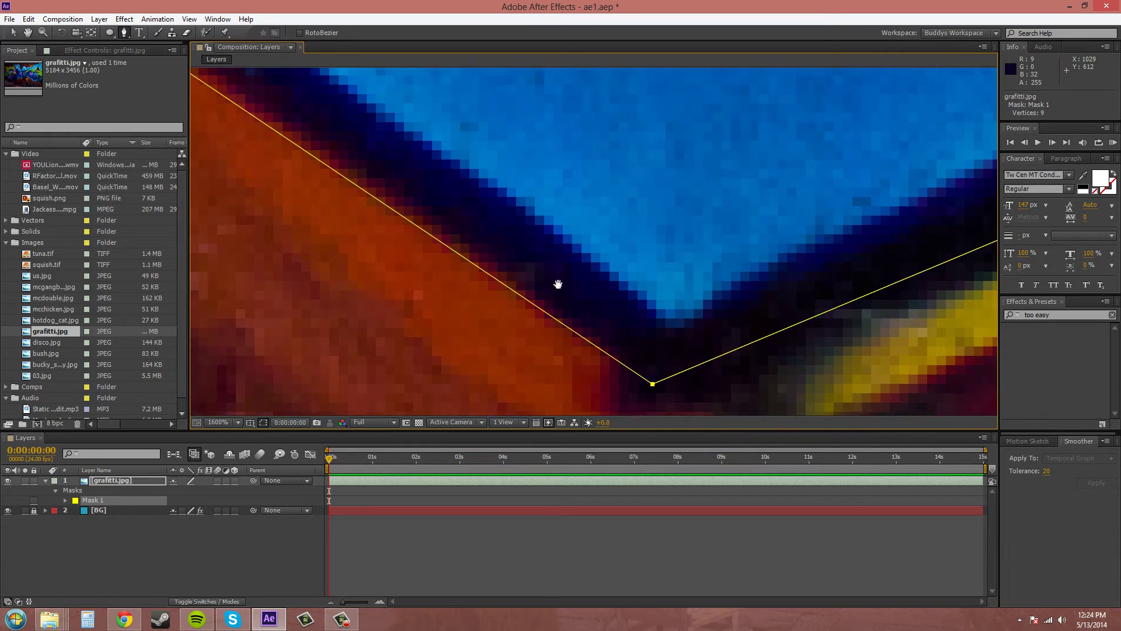
Adjust the mask vertex between the shape's bottom and rightmost corners to fit the dark outline.
drag(541, 304, 524, 397)
drag(695, 318, 551, 381)
scroll(743, 363, up, 2)
drag(778, 354, 467, 0)
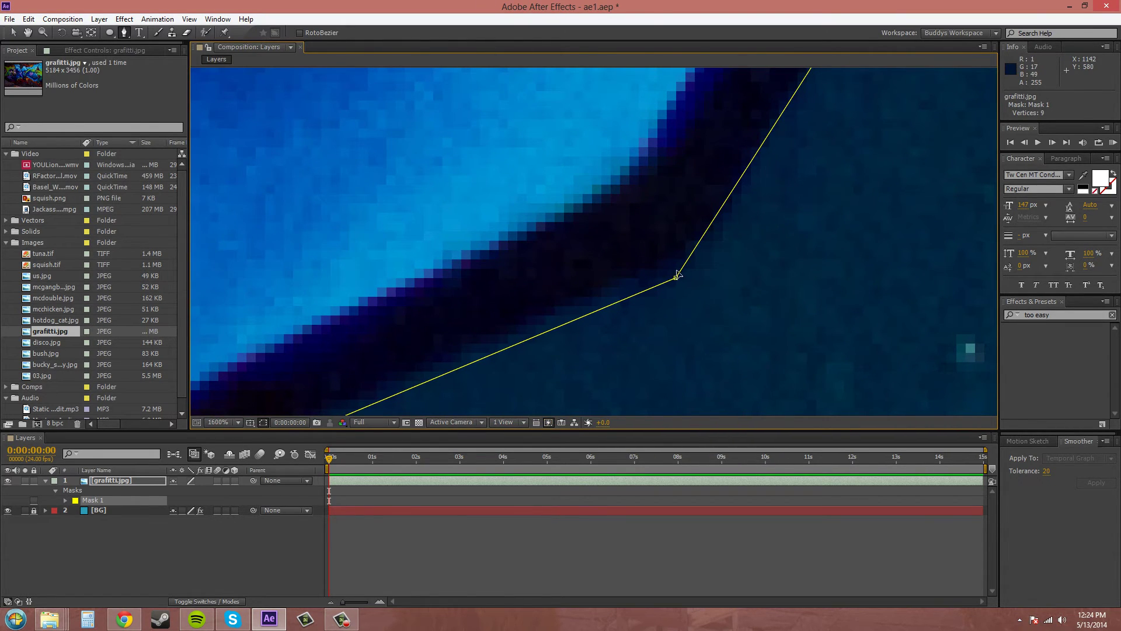
drag(677, 274, 989, 475)
scroll(716, 246, down, 4)
click(617, 190)
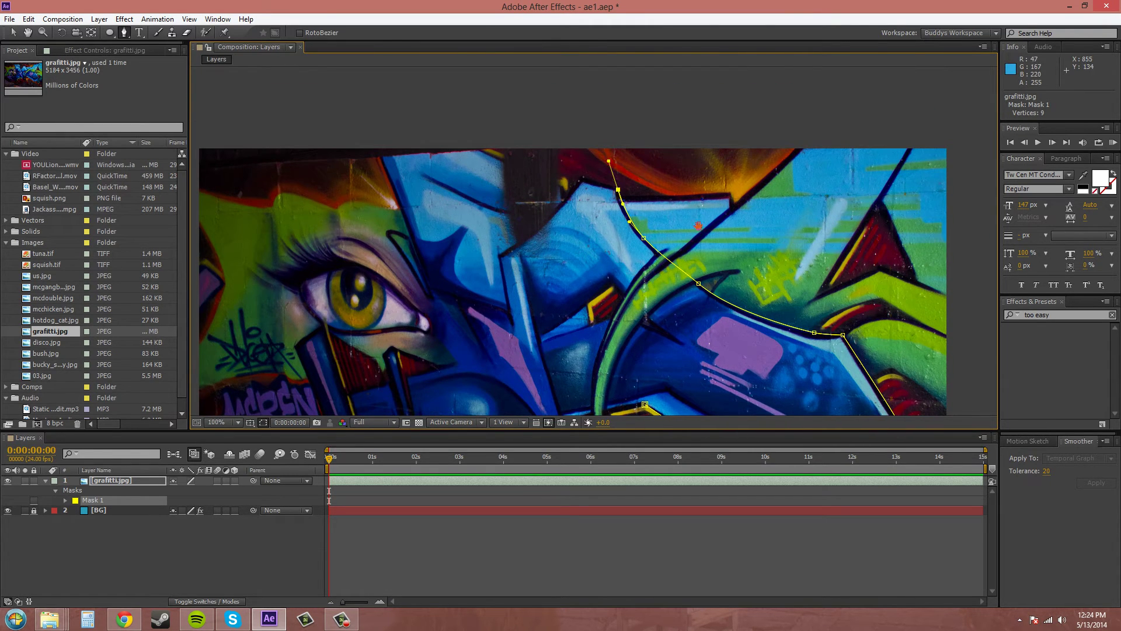
drag(706, 213, 705, 143)
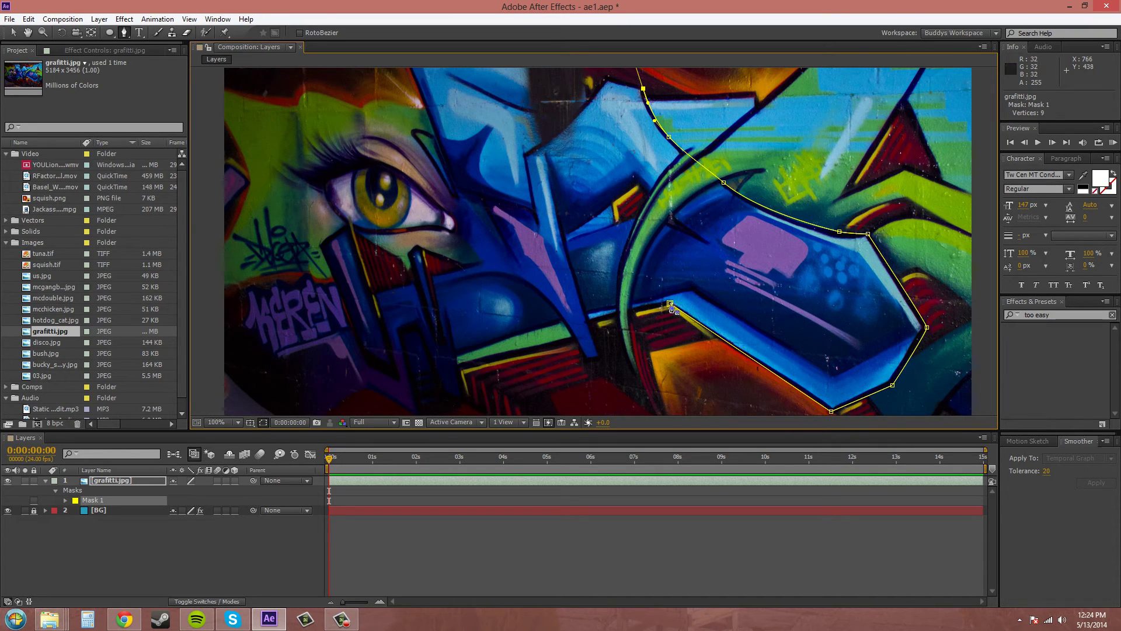
click(598, 96)
click(571, 151)
key(ctrl+z)
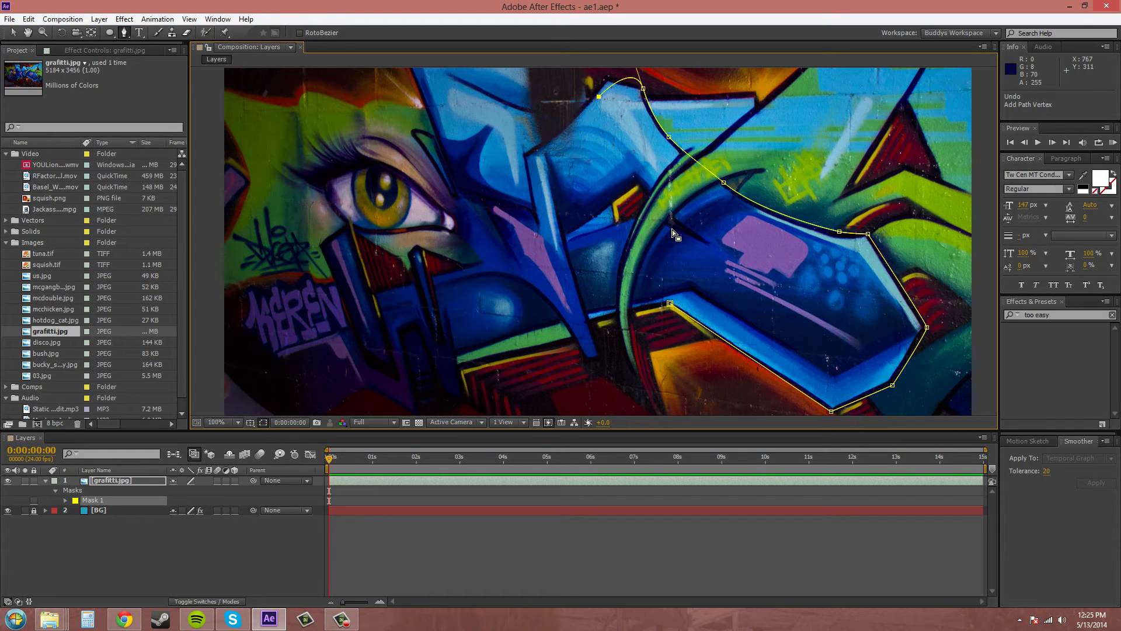
key(ctrl+z)
Close the Pen tool mask around the blue shape at the vertex on its lower-left corner.
drag(666, 223, 602, 198)
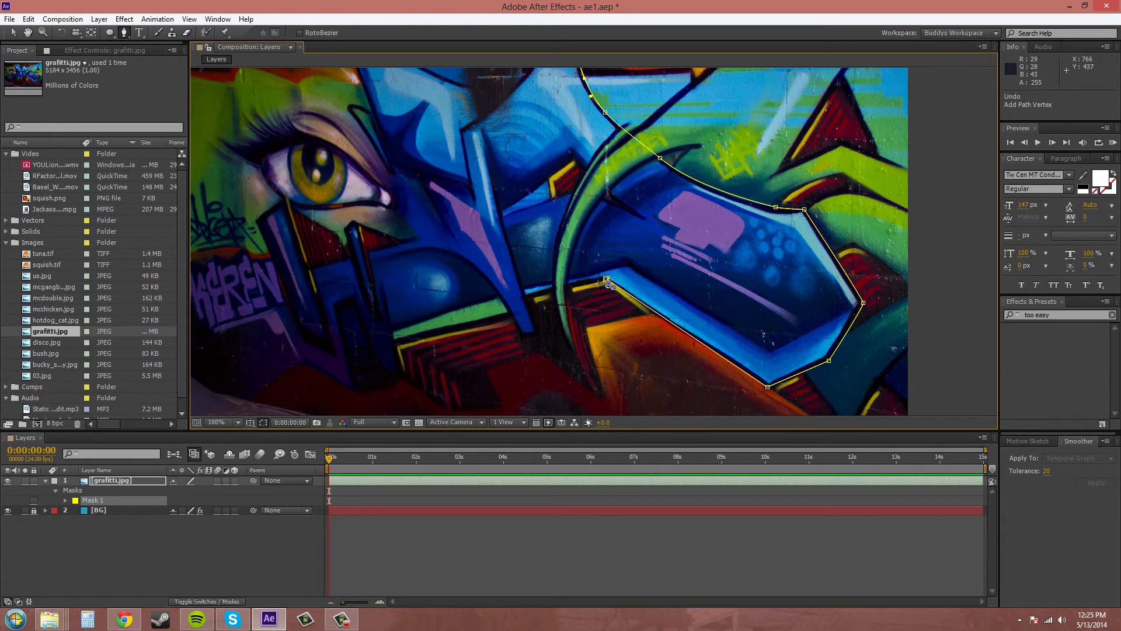
click(606, 280)
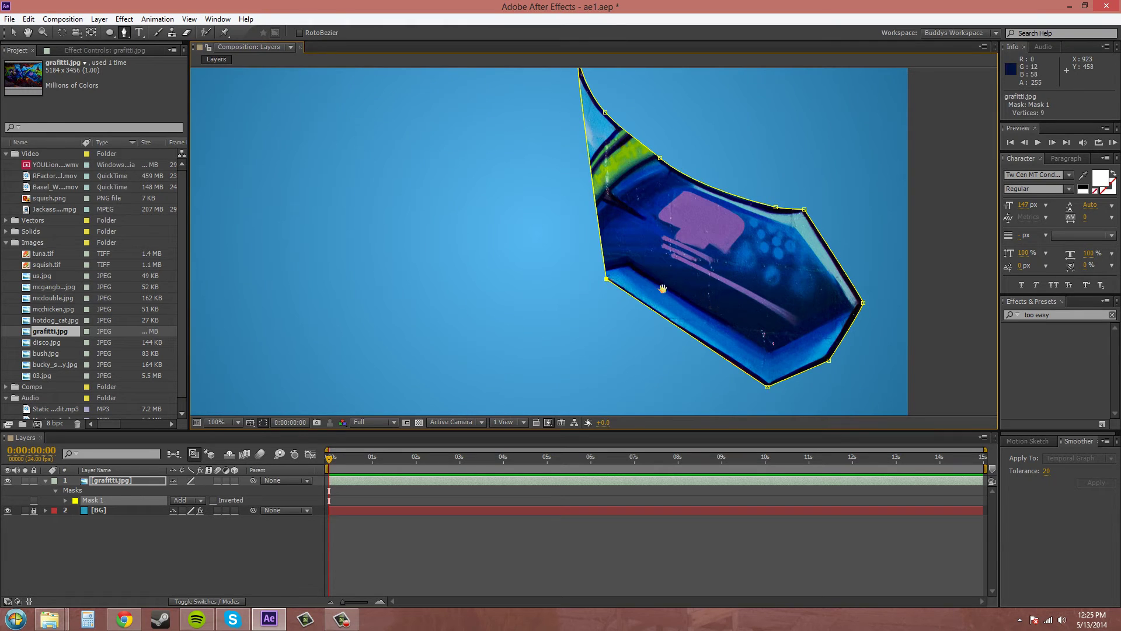
mouse_move(636, 287)
mouse_down()
mouse_move(520, 233)
mouse_move(650, 281)
mouse_up()
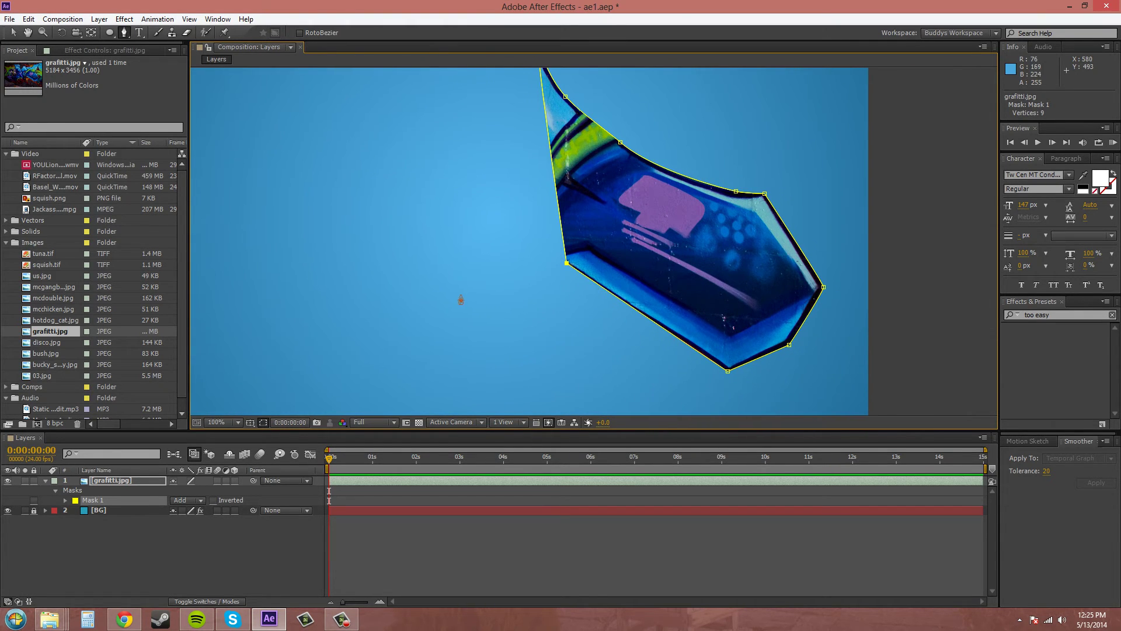
drag(461, 299, 440, 352)
scroll(439, 352, down, 1)
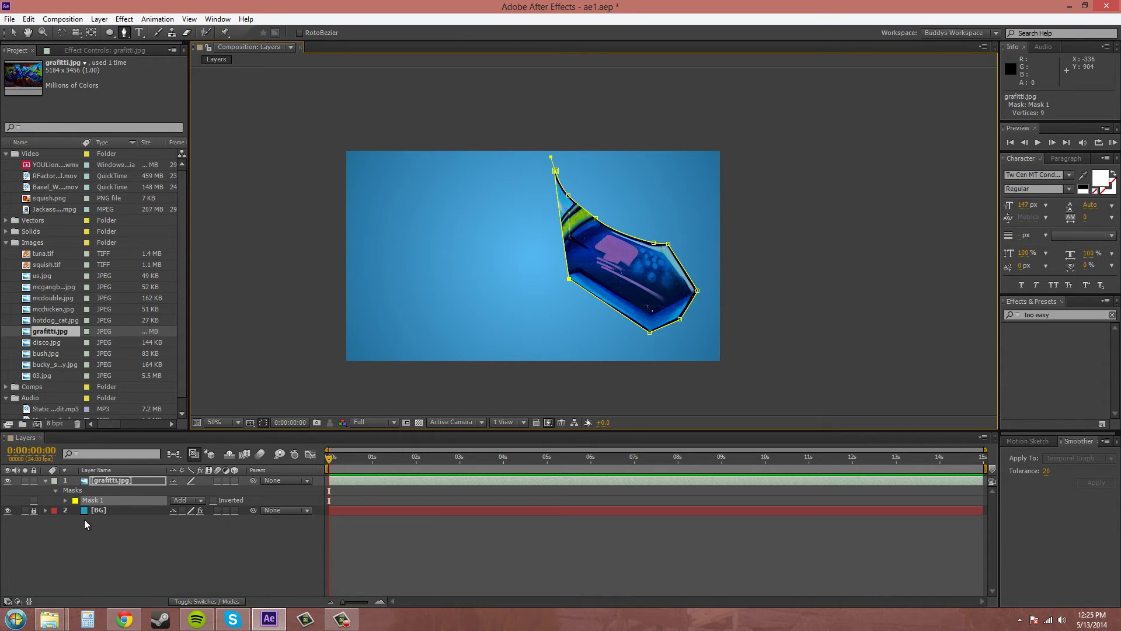
Reveal the path, feather, opacity and expansion properties of Mask 1 on the grafitti.jpg layer.
click(114, 481)
key(m)
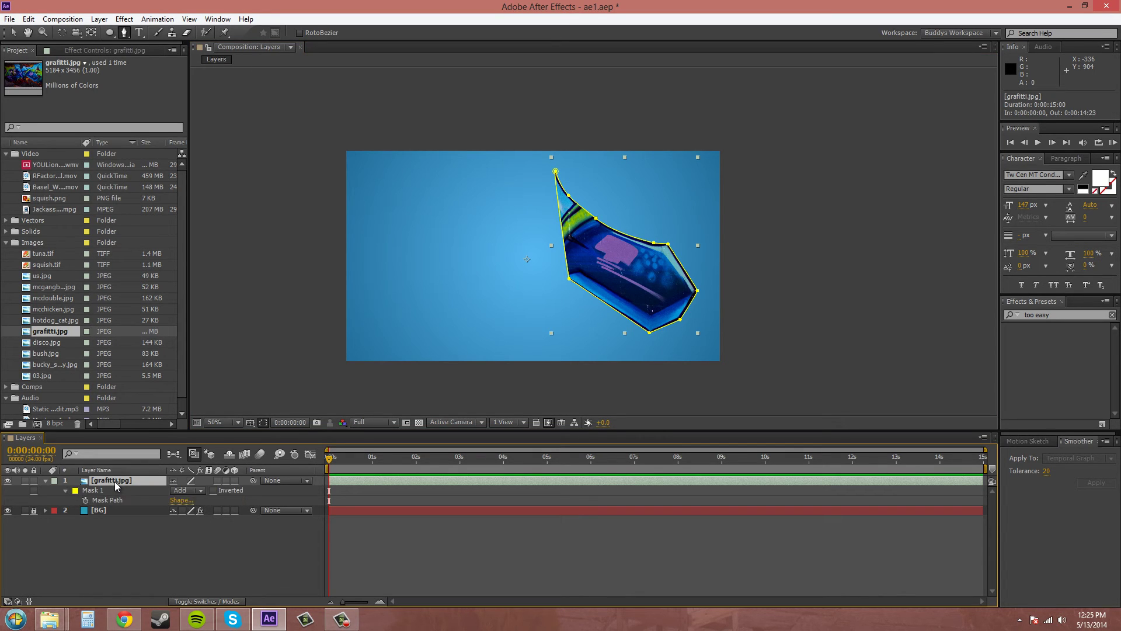
key(m)
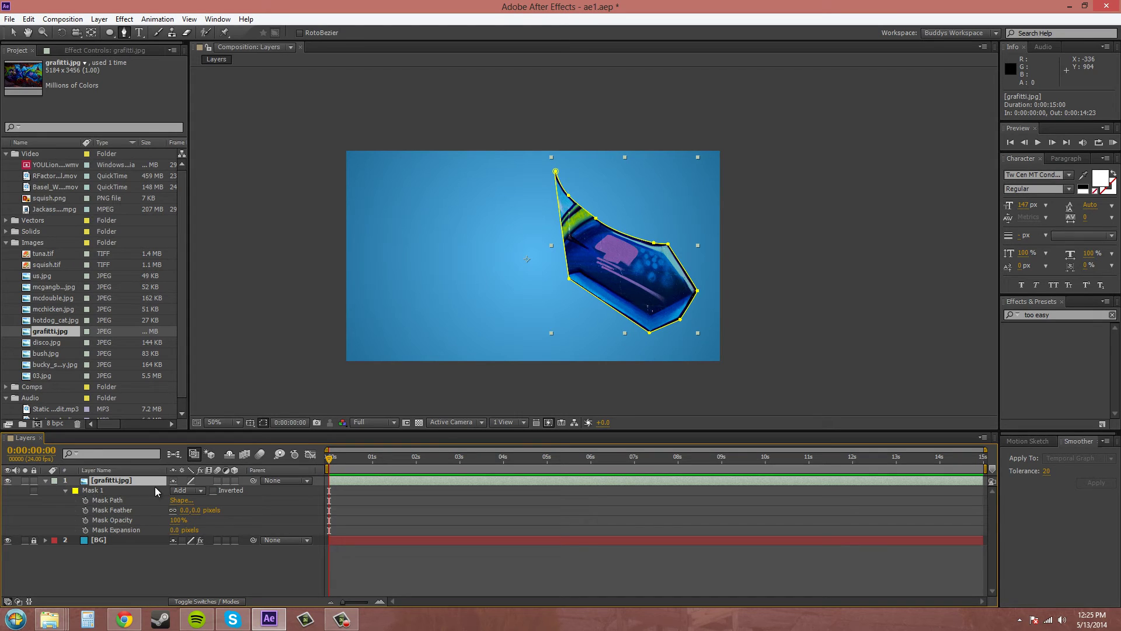
Try the Subtract and None modes on Mask 1 and return it to Add.
click(200, 490)
click(205, 530)
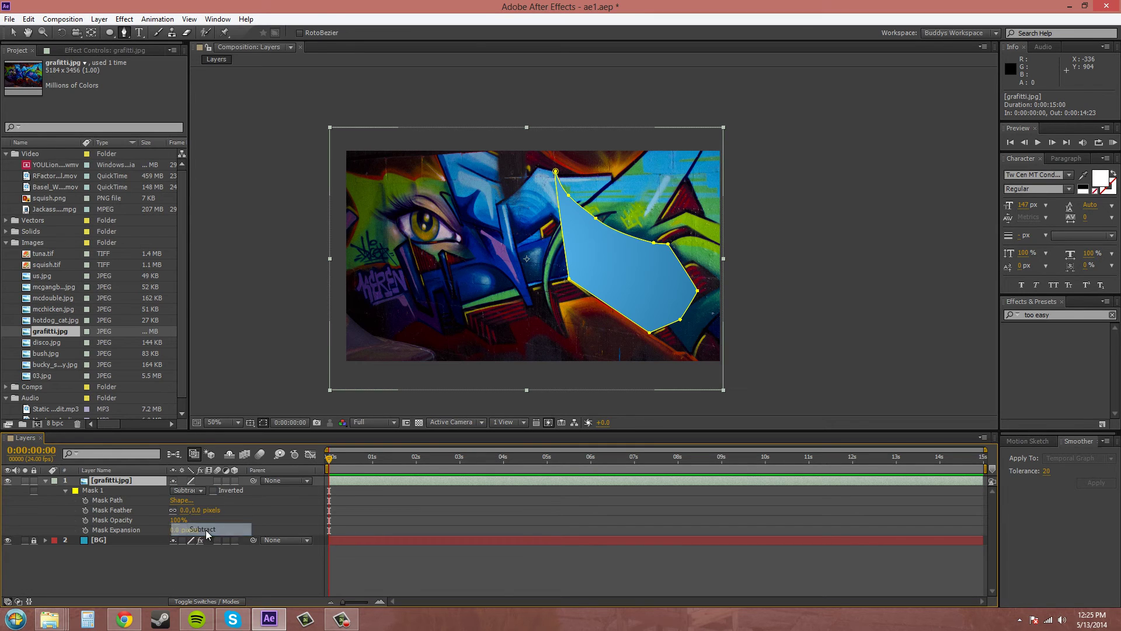
click(188, 491)
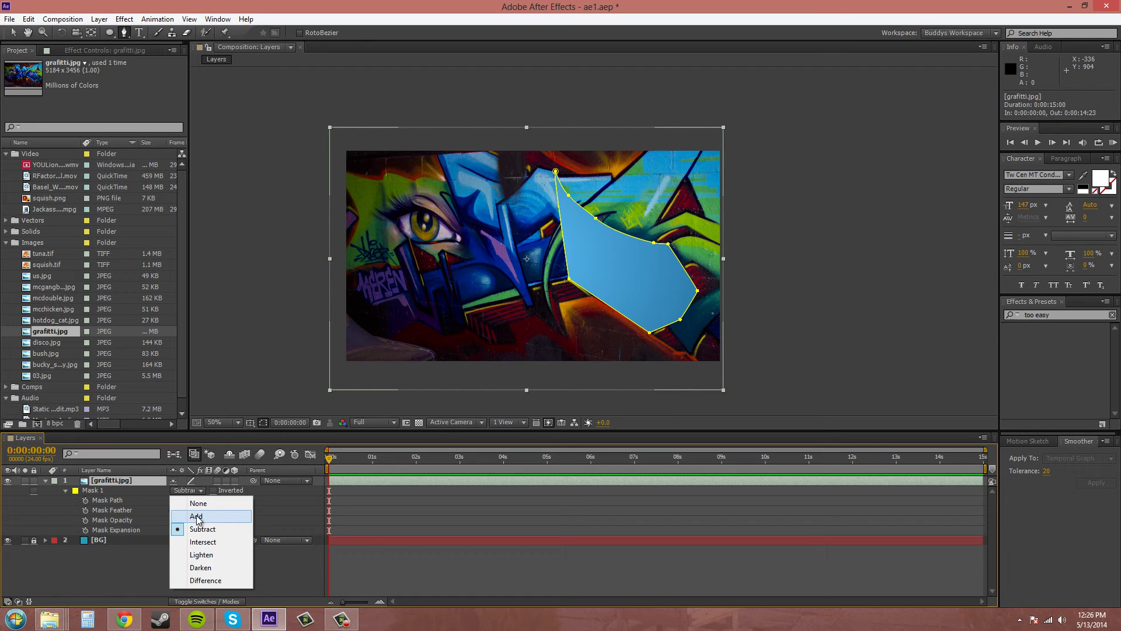
click(199, 502)
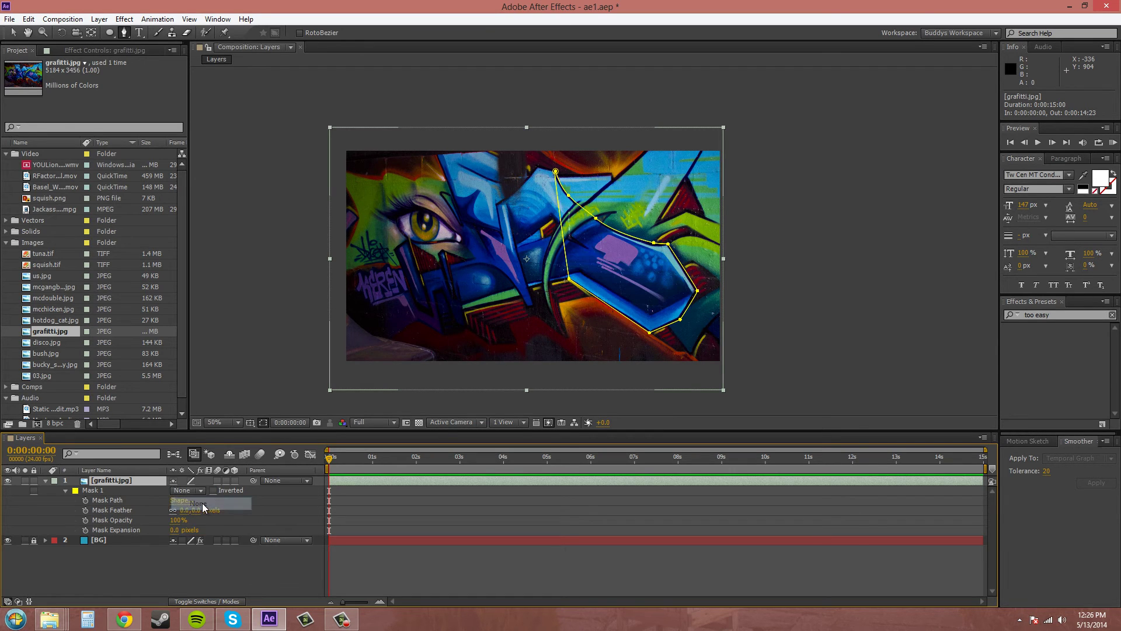
click(188, 490)
click(187, 516)
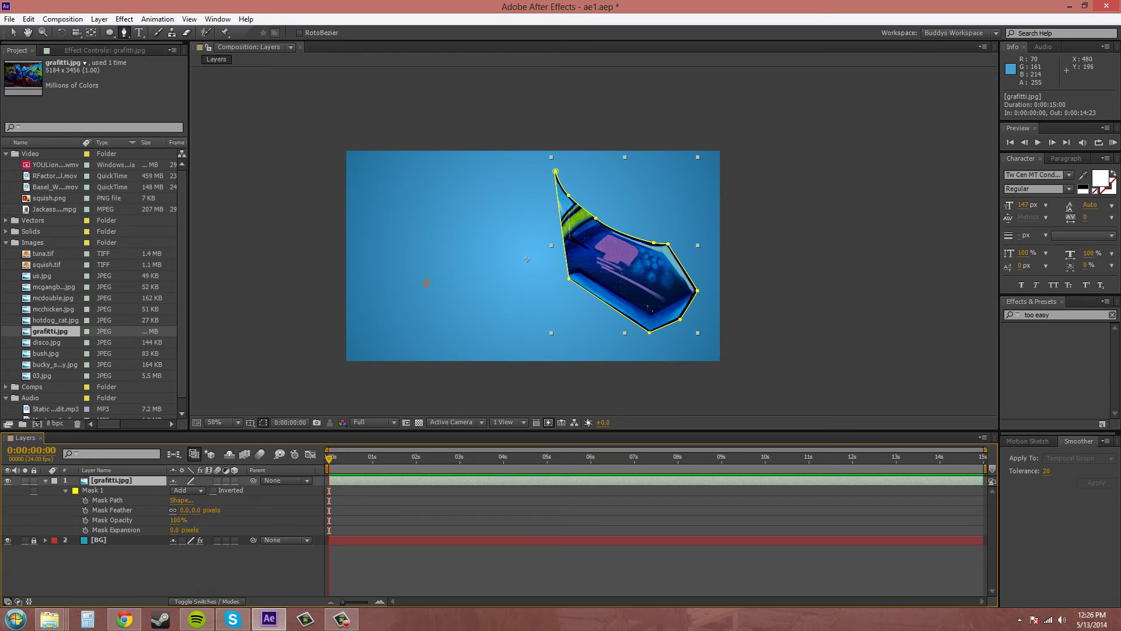
Set Mask 1's mode to None and start a curved Pen tool mask down the eye's outer left edge.
click(199, 491)
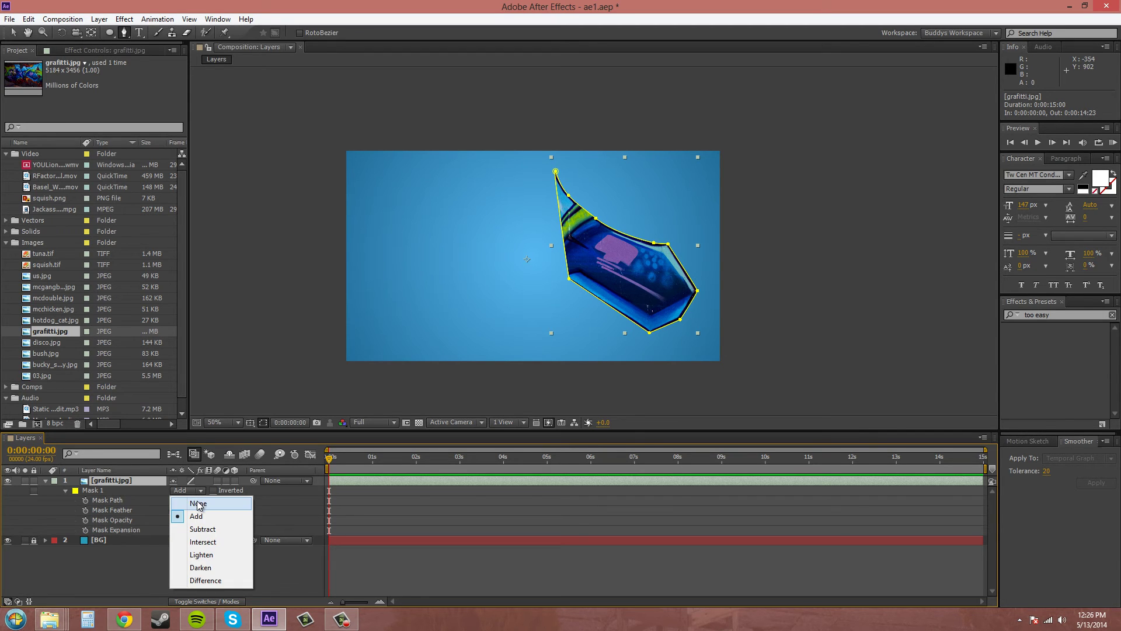
click(198, 504)
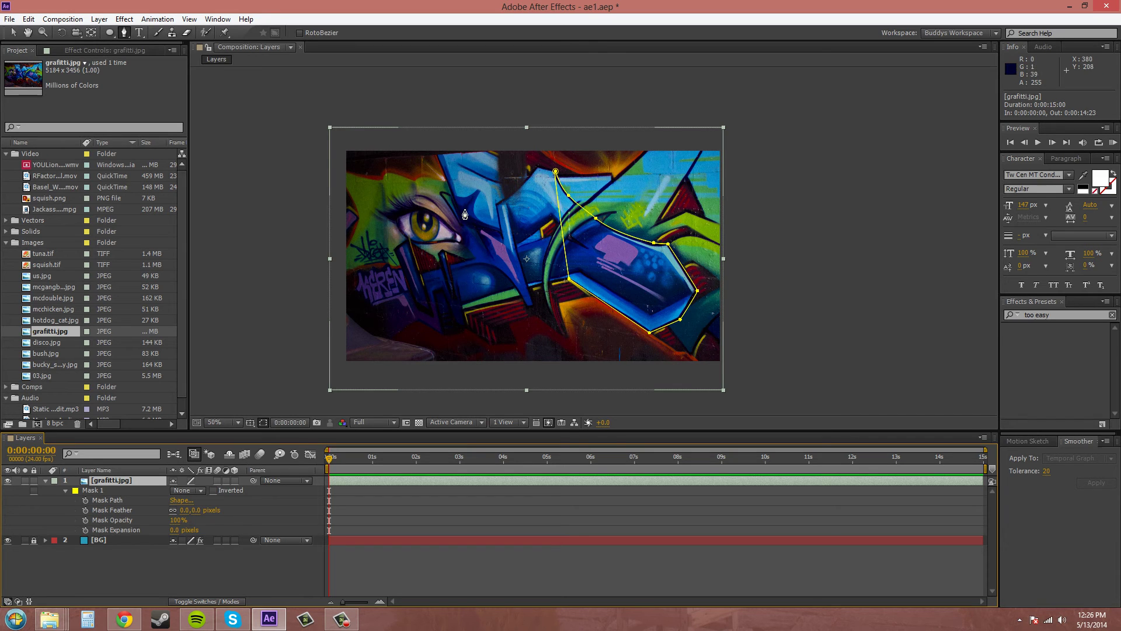
drag(465, 205, 460, 188)
scroll(460, 188, up, 4)
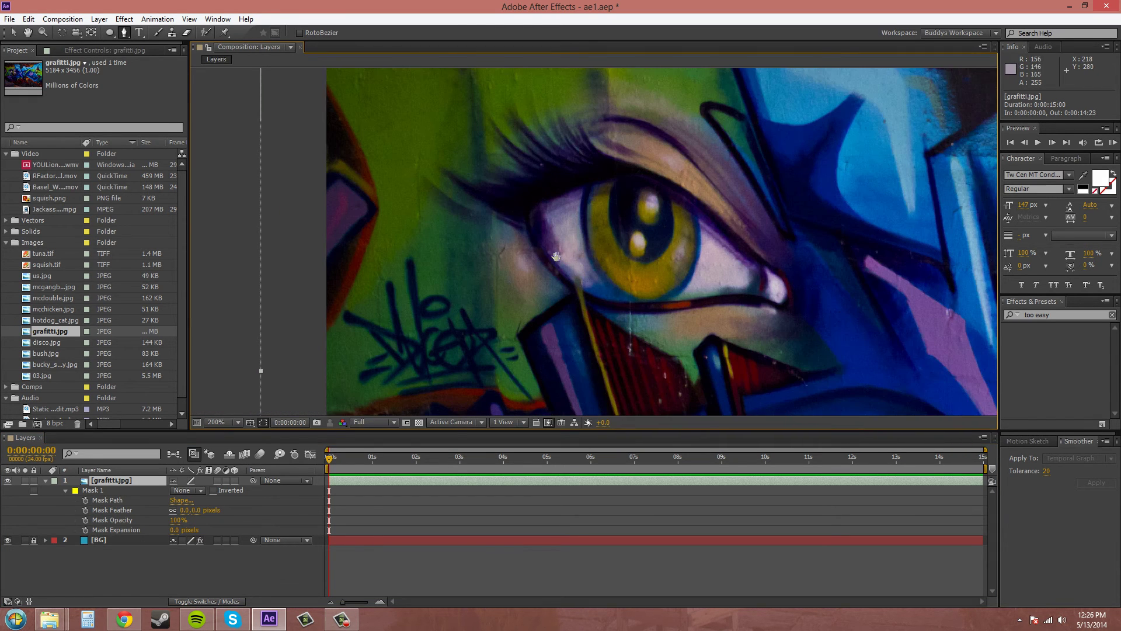
drag(432, 195, 437, 215)
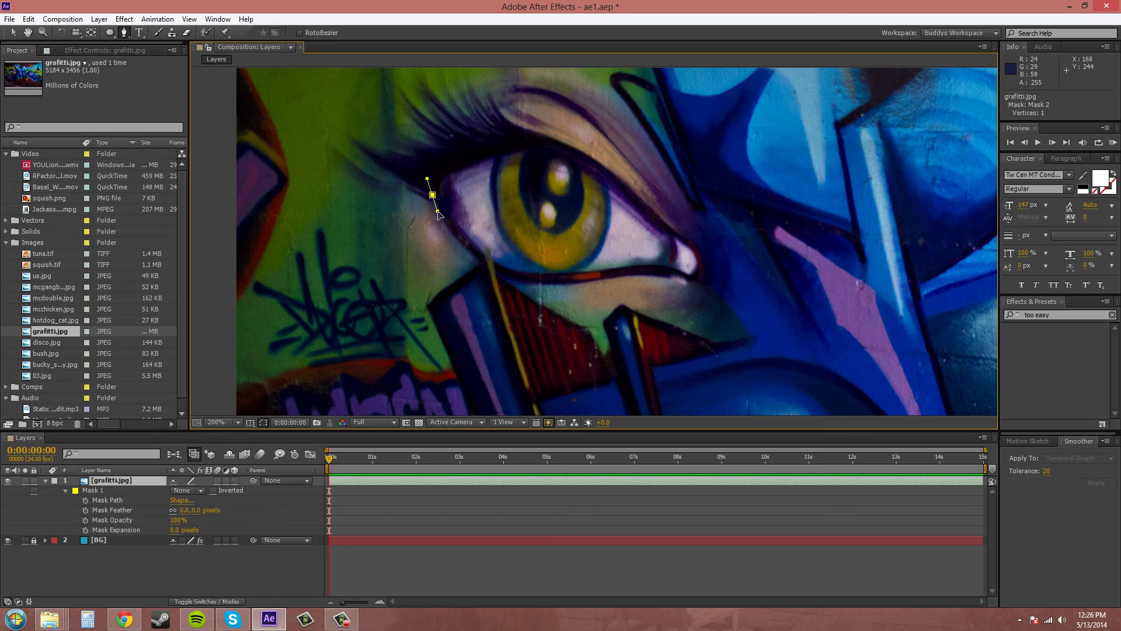
click(464, 250)
drag(467, 255, 478, 264)
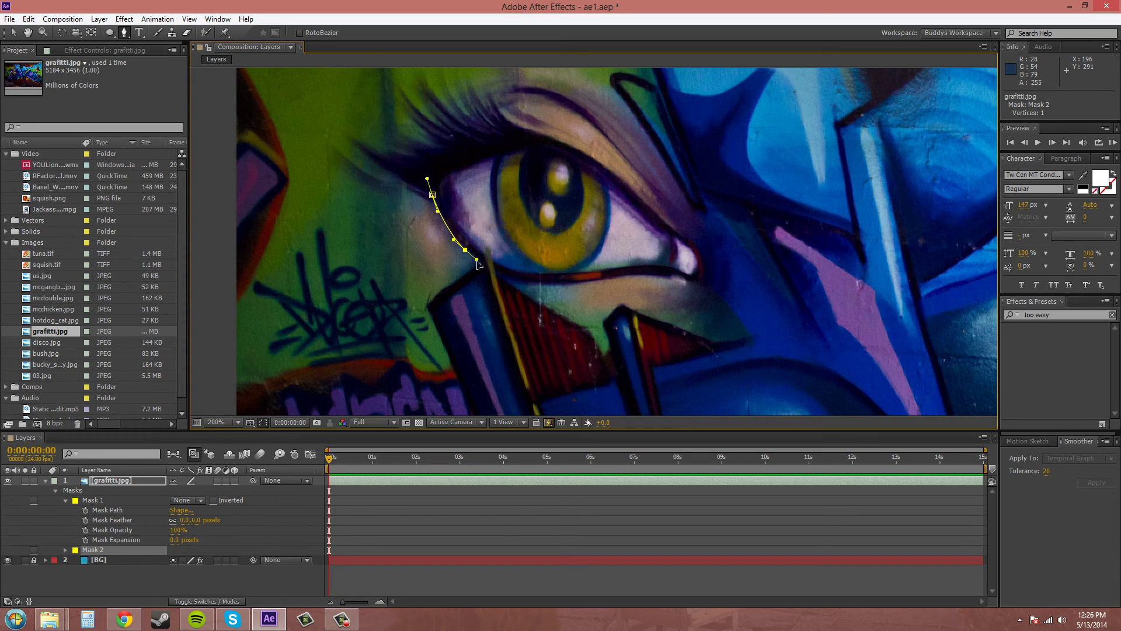
Continue the eye mask along the lower lid, inner corner and upper lid, closing it at its first vertex.
drag(542, 285, 675, 232)
click(673, 228)
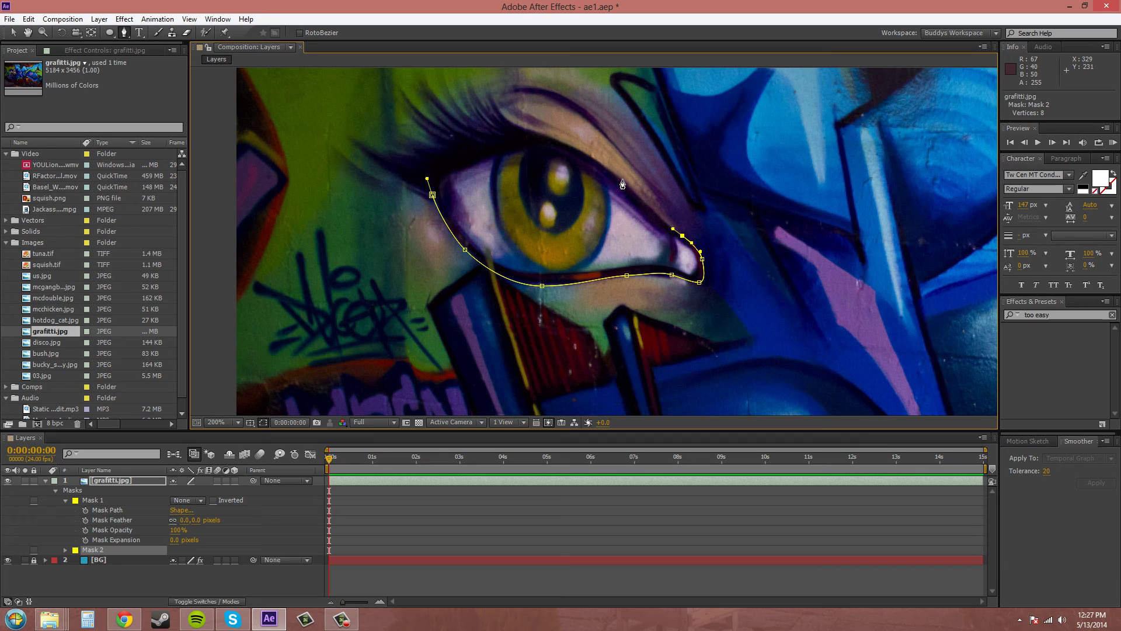
drag(638, 198, 513, 123)
click(432, 195)
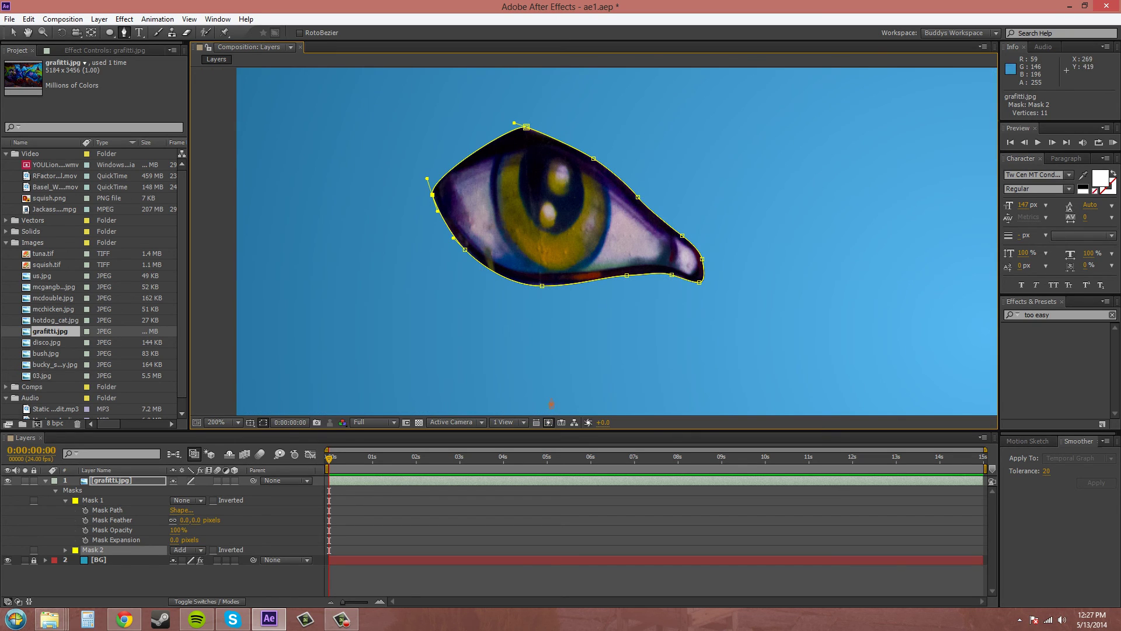
Set Mask 1's mode back to Add so the blue shape shows together with the eye.
scroll(532, 398, down, 2)
drag(762, 320, 623, 292)
scroll(662, 312, up, 1)
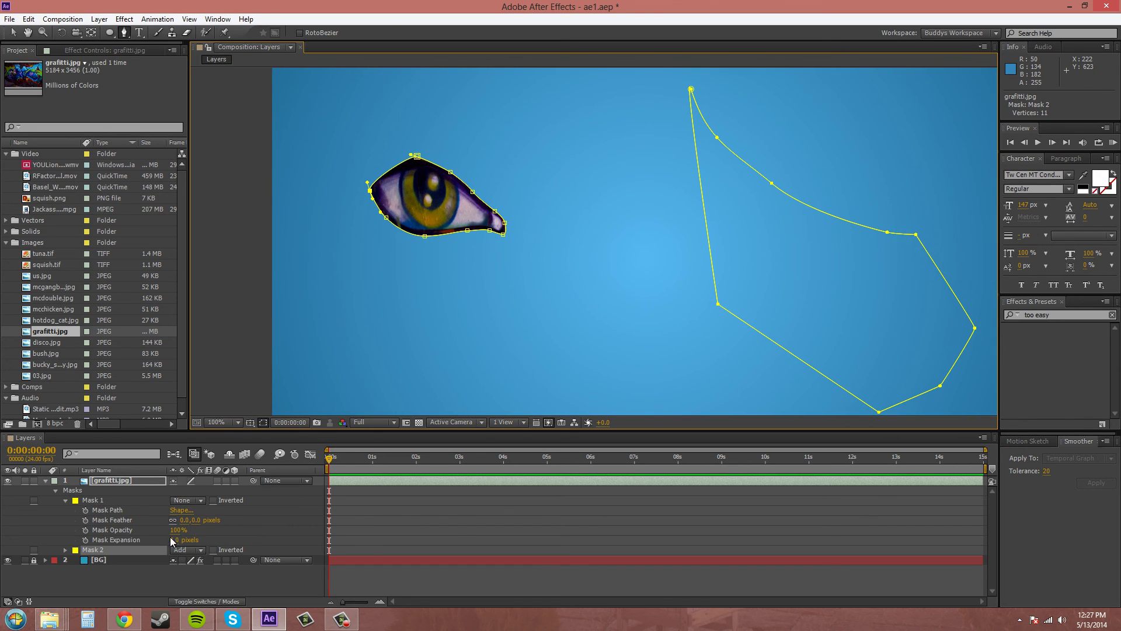
click(184, 500)
click(196, 526)
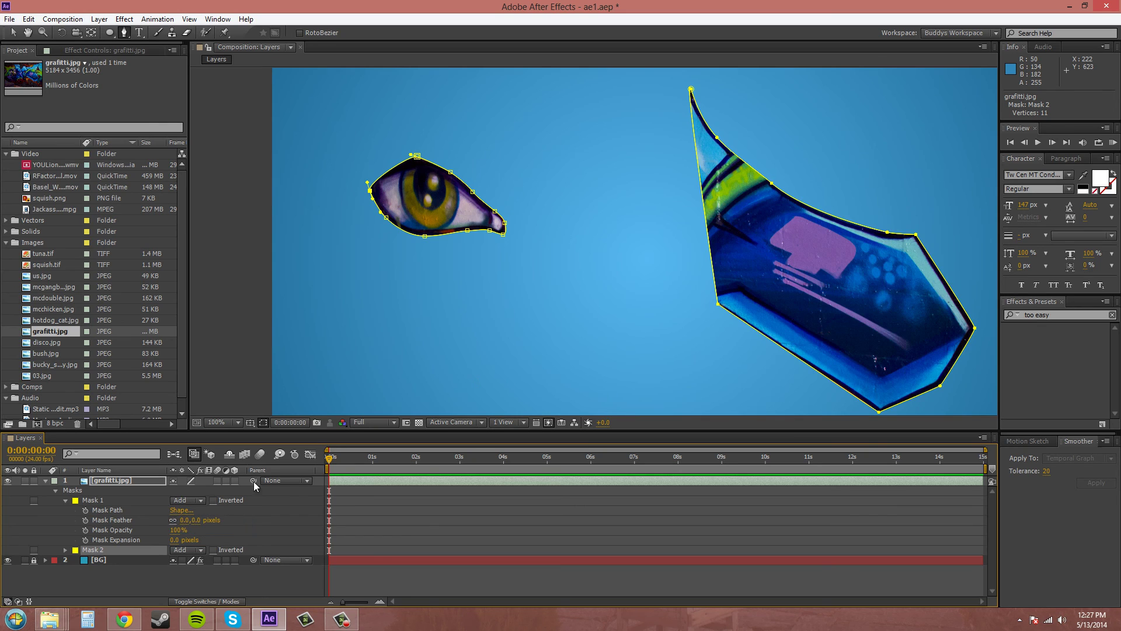
Switch to the Selection tool and turn off mask and shape path visibility in the composition view.
drag(613, 326, 565, 287)
click(8, 31)
click(507, 241)
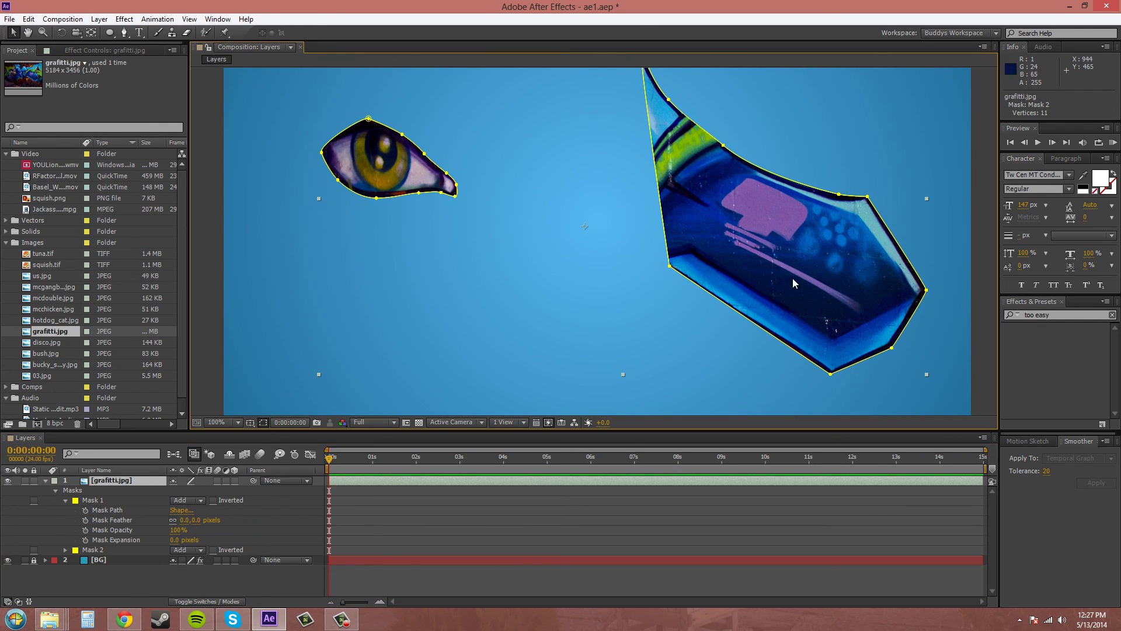
drag(601, 272, 545, 289)
scroll(545, 288, down, 2)
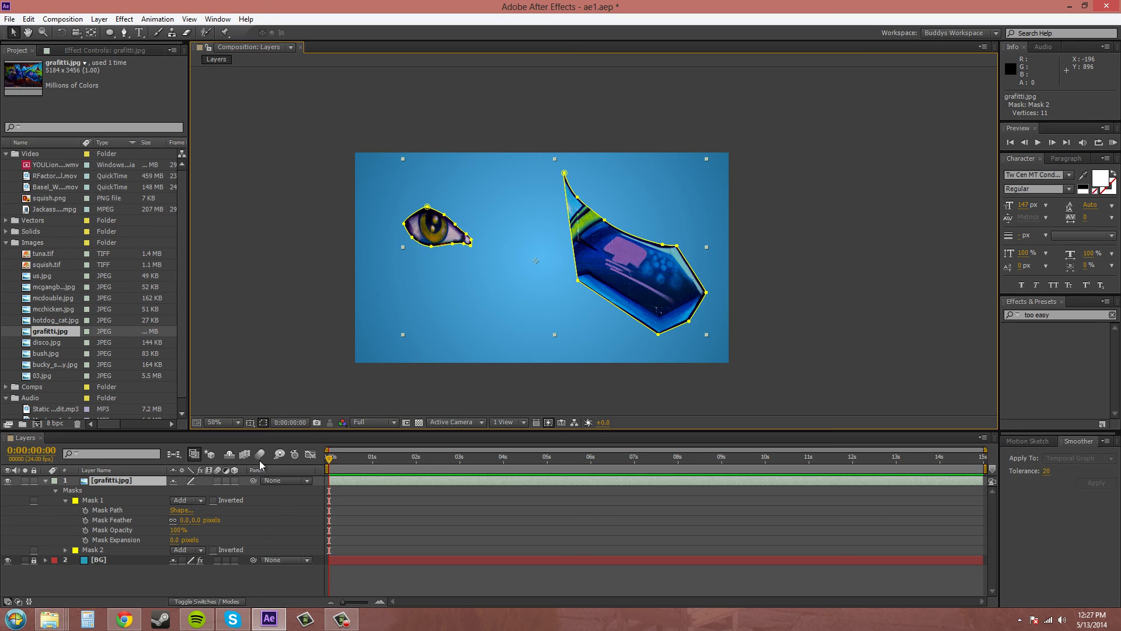
click(263, 423)
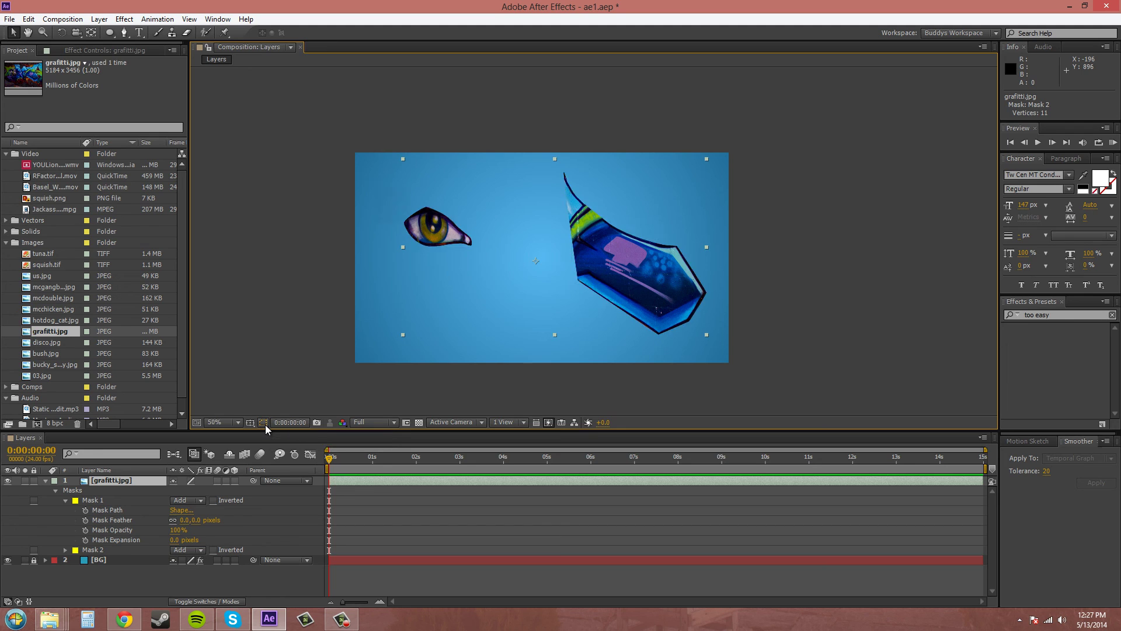
Examine up close the cut-out edges around the masked eye.
scroll(549, 277, left, 3)
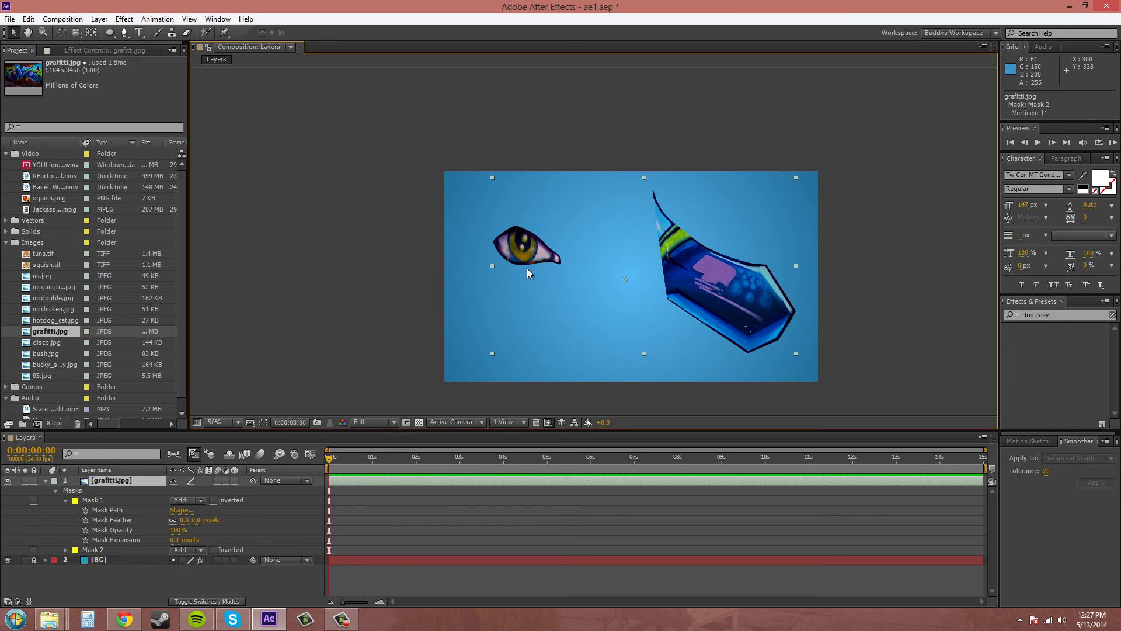
scroll(527, 269, up, 2)
scroll(547, 289, up, 2)
scroll(471, 314, left, 2)
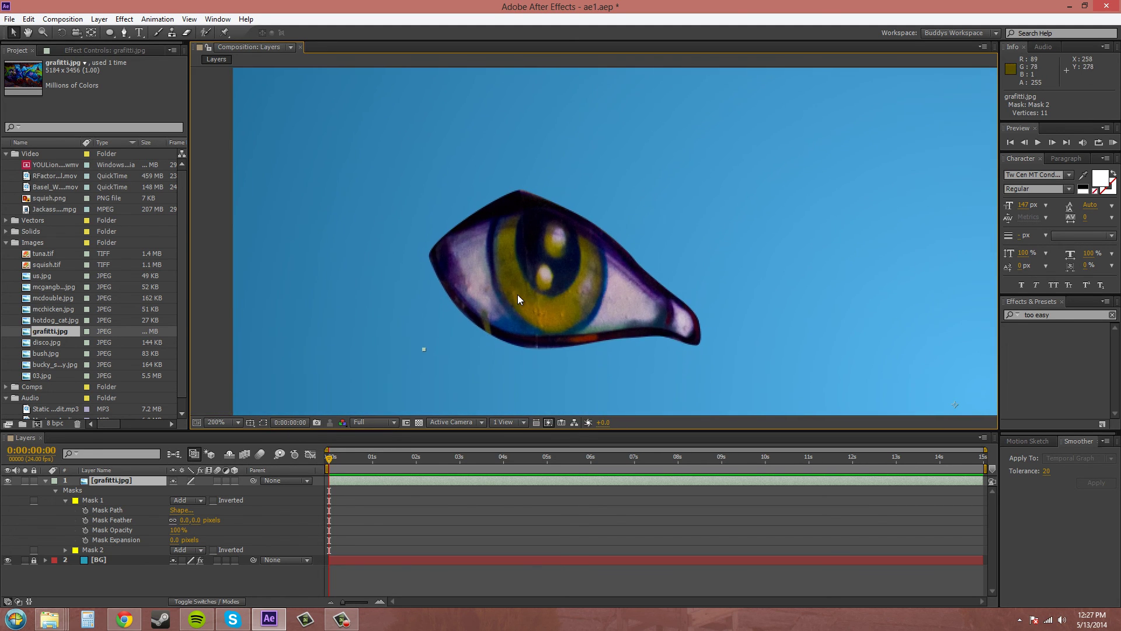
scroll(517, 294, up, 2)
scroll(520, 296, down, 2)
Examine up close the blue shape's cut-out edge along its upper curve and pointed tip.
drag(733, 357, 475, 284)
drag(548, 310, 216, 185)
drag(619, 323, 312, 227)
drag(725, 300, 666, 397)
mouse_move(607, 238)
mouse_down()
mouse_move(694, 315)
mouse_move(796, 362)
mouse_up()
drag(700, 285, 800, 343)
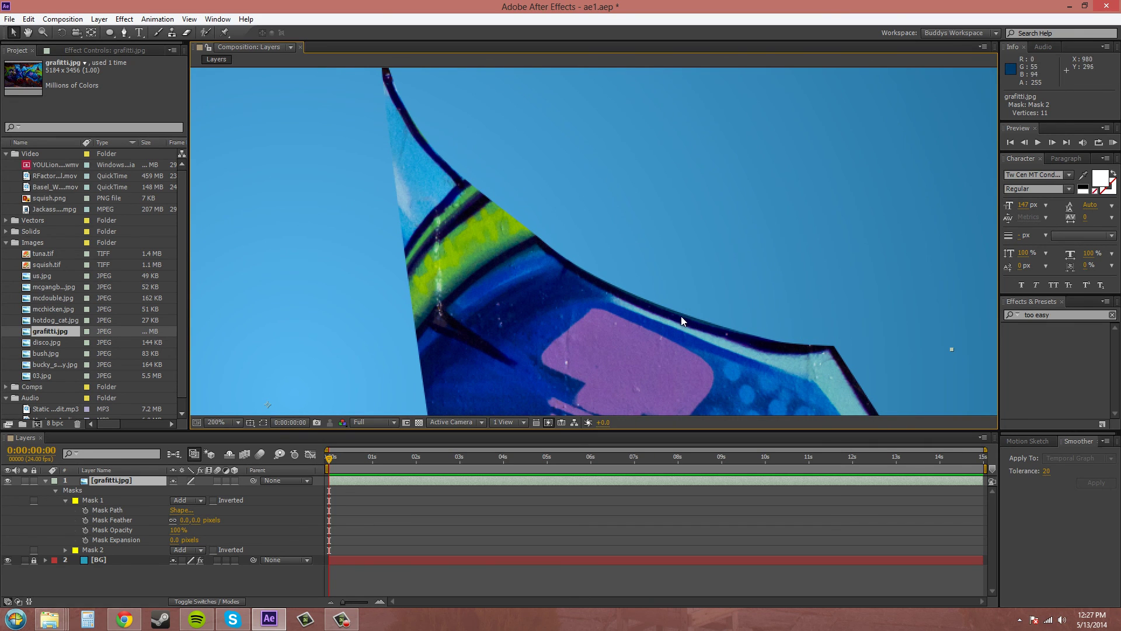
drag(653, 283, 738, 311)
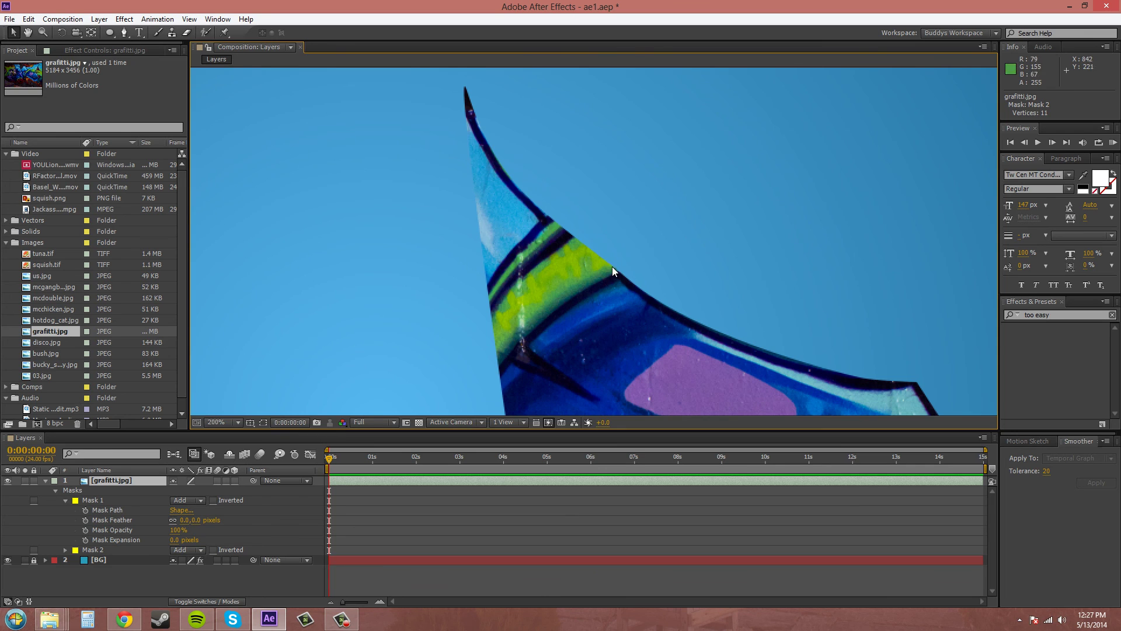
drag(564, 228, 700, 290)
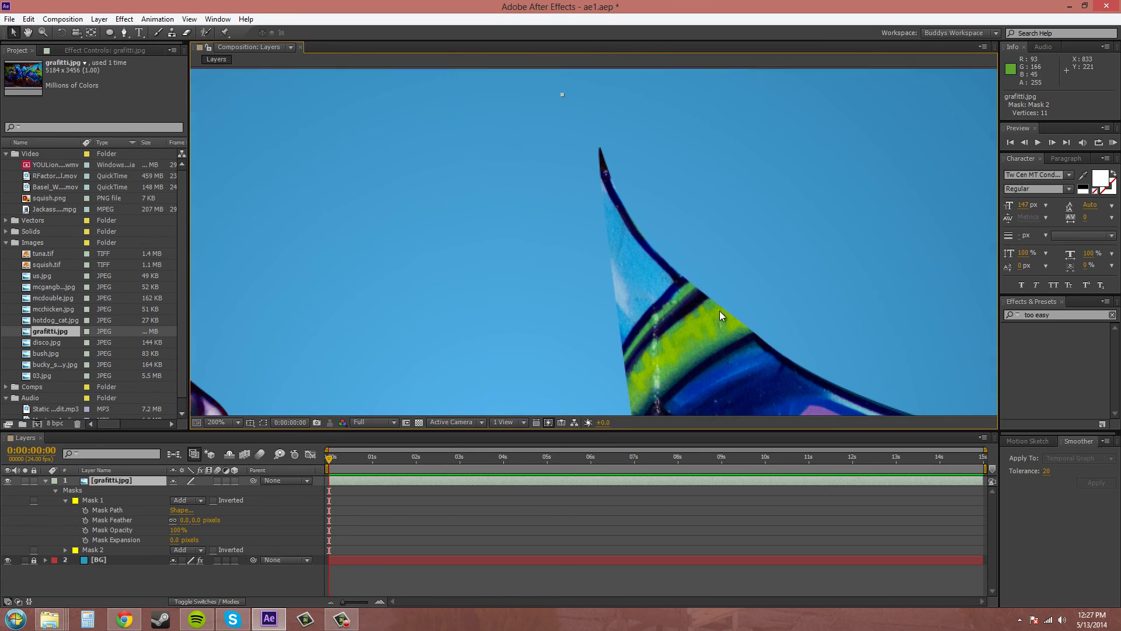
drag(632, 227, 569, 175)
scroll(730, 286, down, 1)
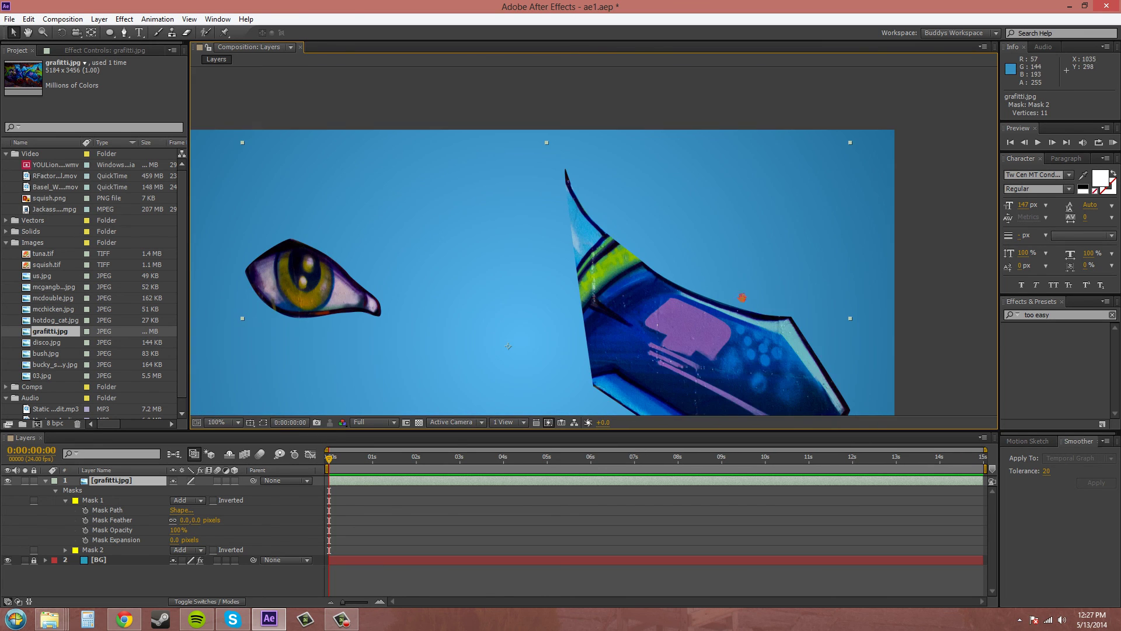
Examine up close the blue shape's cut-out edge along its lower side and right-hand corners.
drag(733, 292, 648, 245)
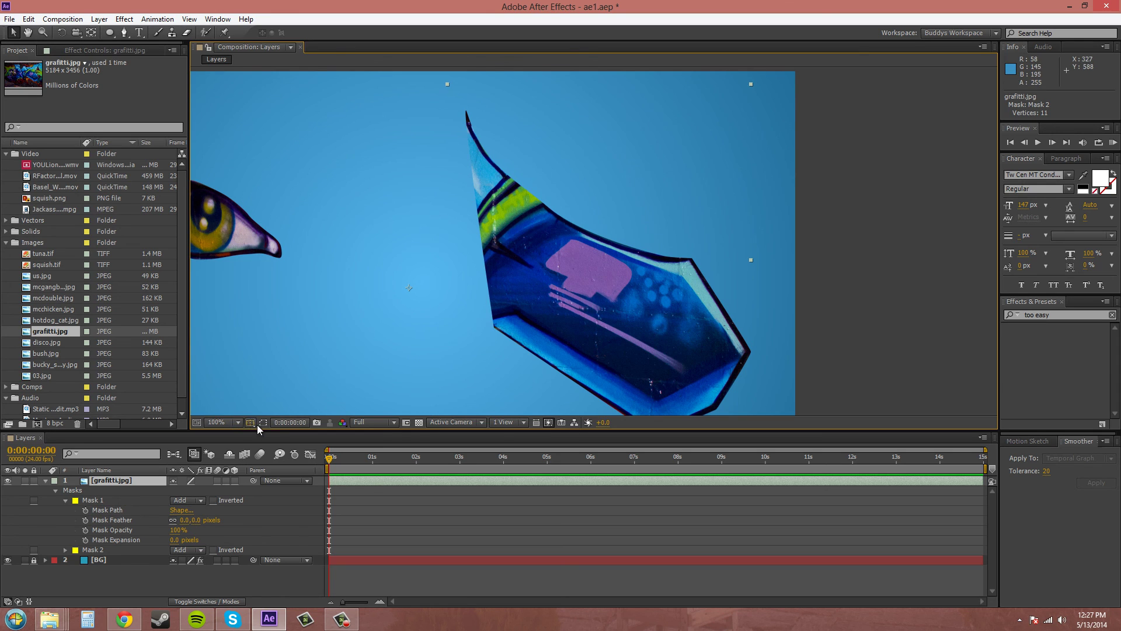
drag(552, 341, 745, 290)
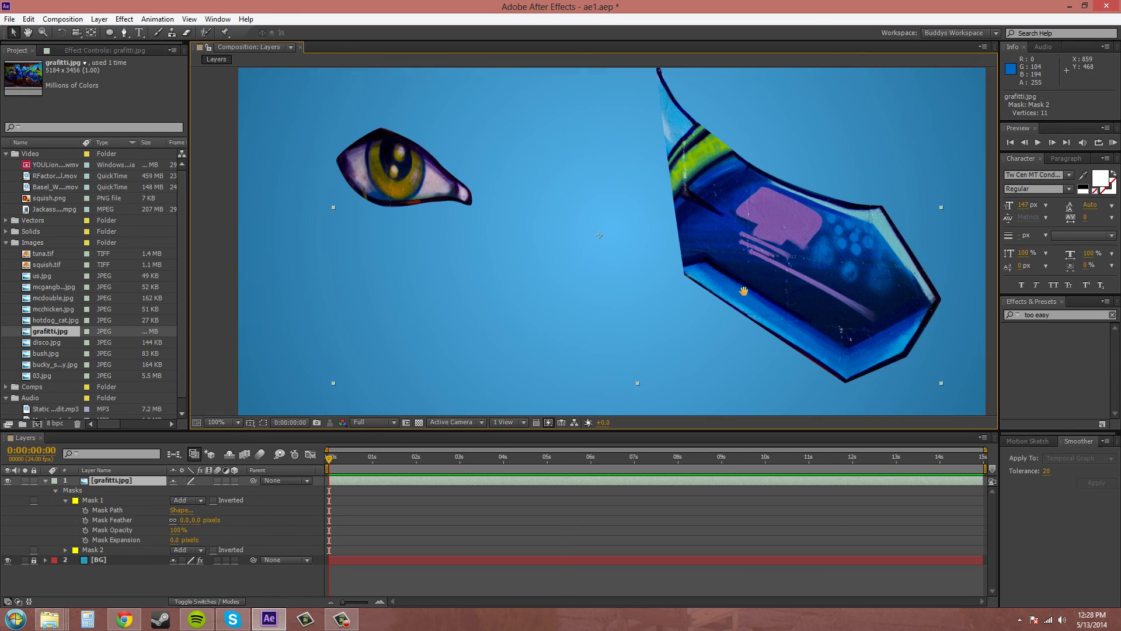
scroll(730, 289, down, 1)
drag(658, 300, 577, 314)
scroll(618, 321, up, 2)
drag(701, 336, 546, 185)
drag(665, 402, 606, 349)
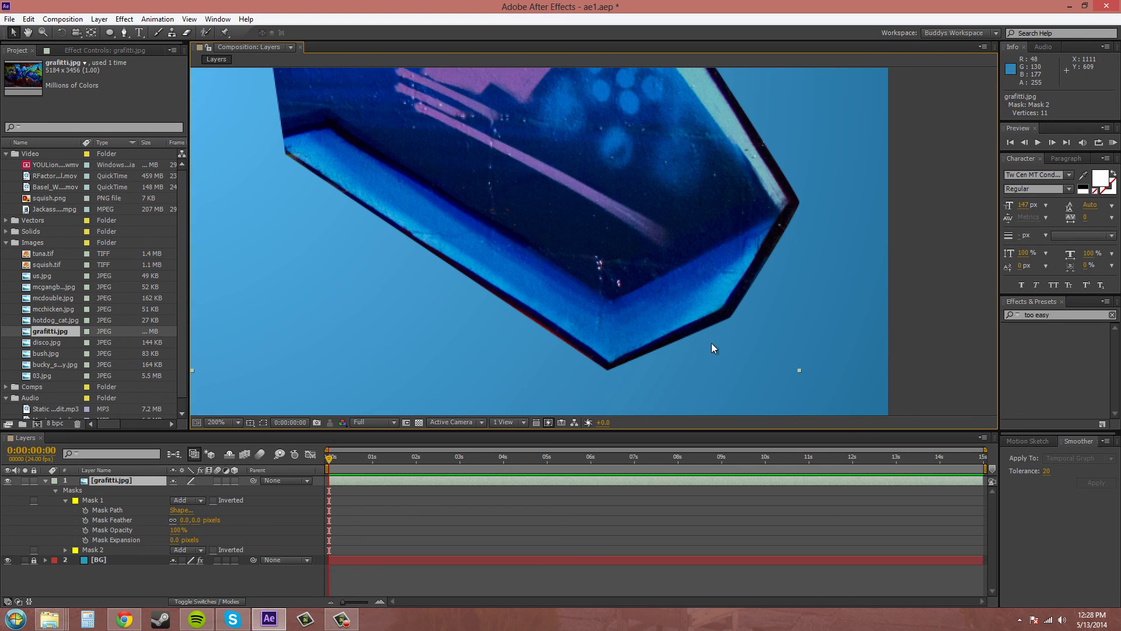
drag(812, 231, 828, 410)
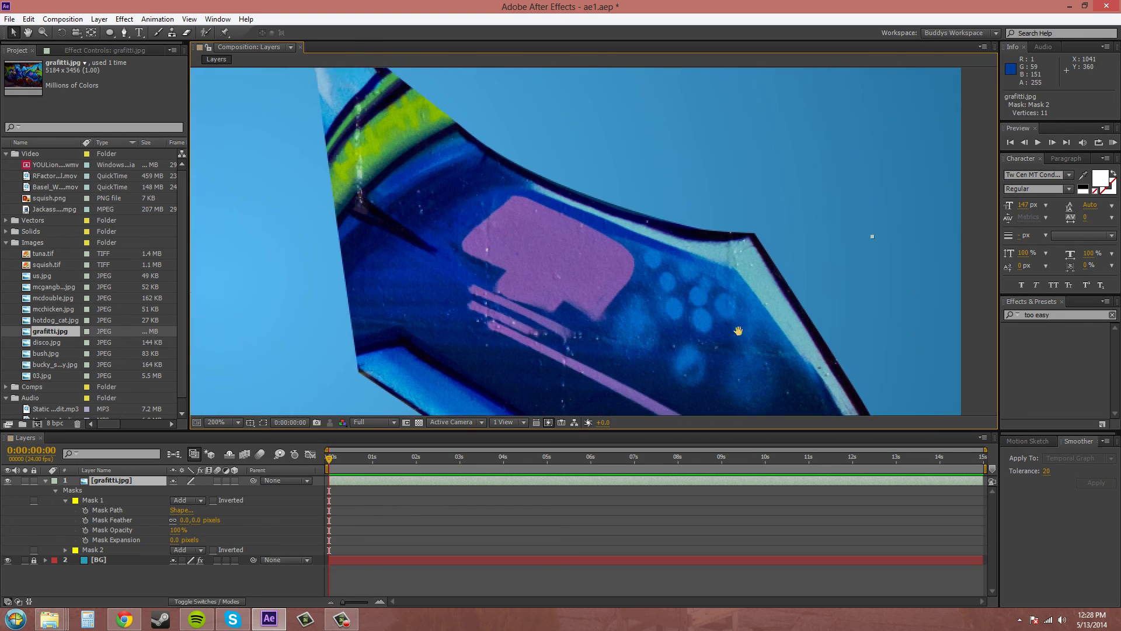